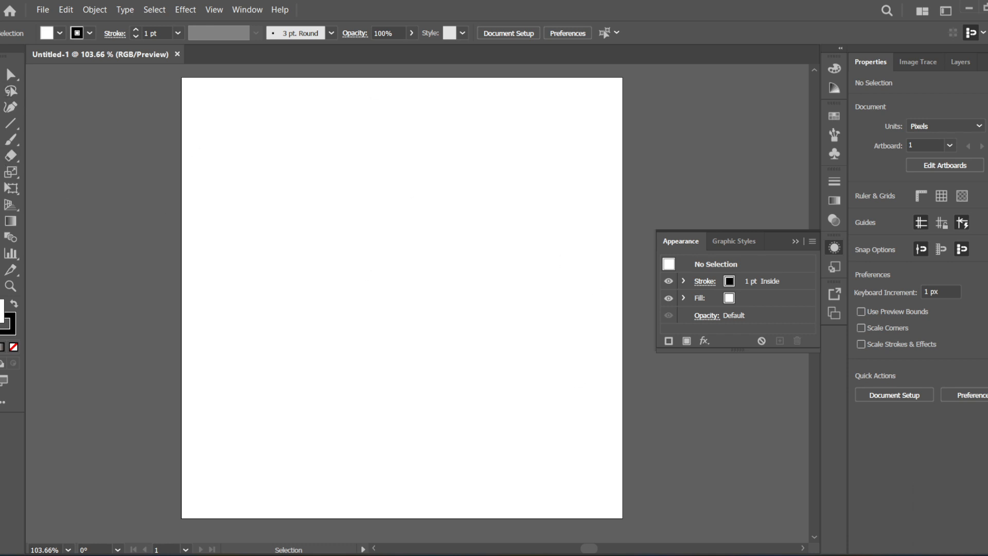
- Draw a circle about 253 px in diameter near the middle of the artboard with the Ellipse tool
click(0, 139)
drag(1, 140, 85, 166)
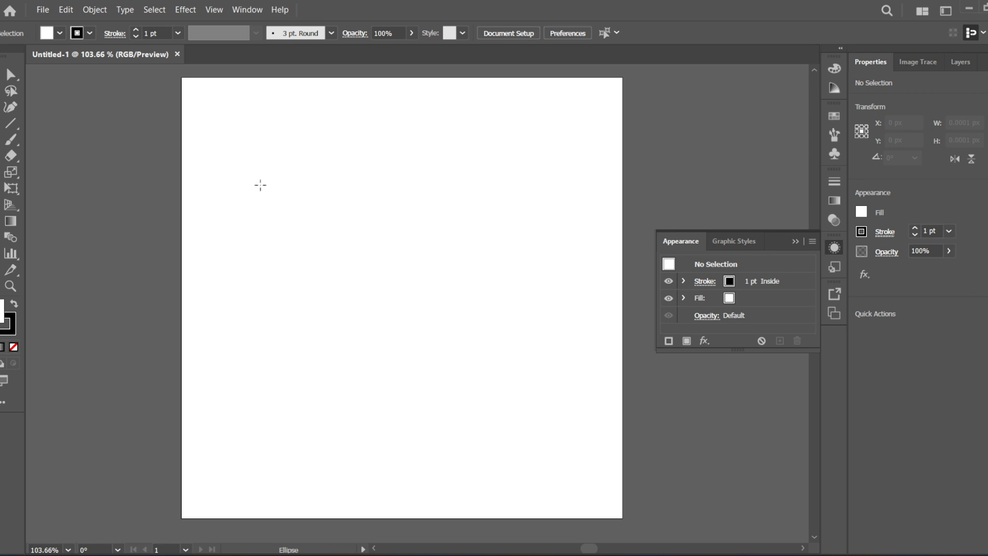
mouse_move(260, 185)
mouse_down()
mouse_move(505, 386)
mouse_move(539, 401)
mouse_up()
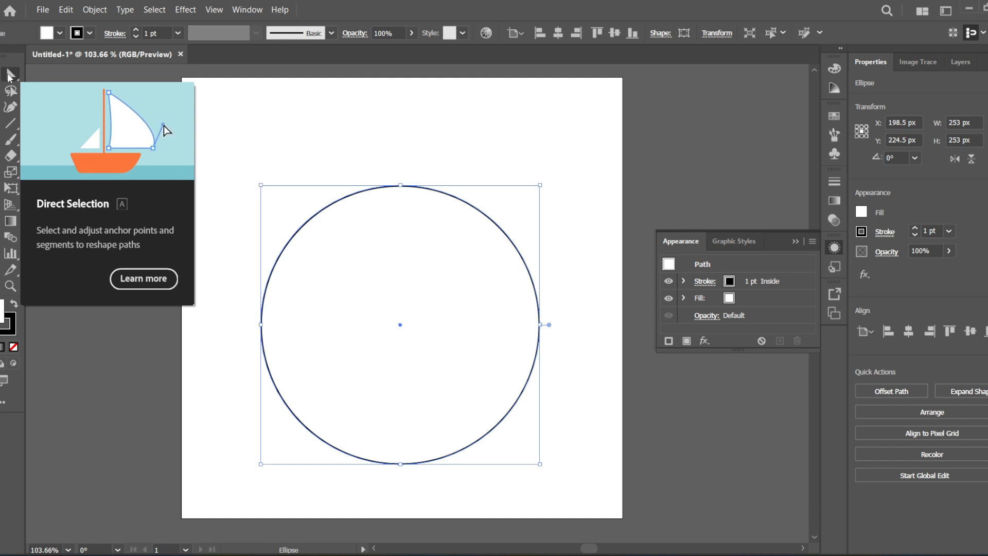
- Raise only the circle's top anchor point to about Y 19 px to form an egg shape
click(10, 75)
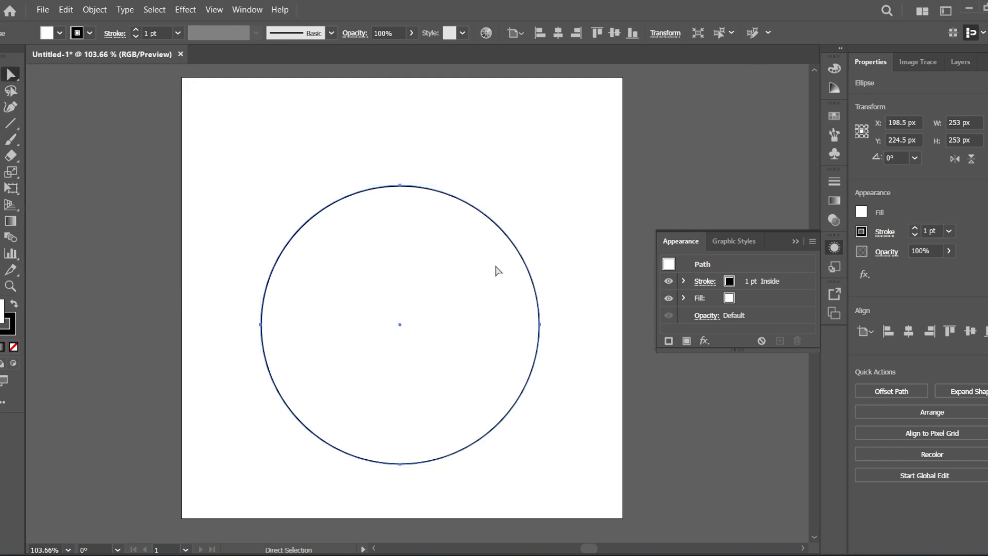
click(401, 185)
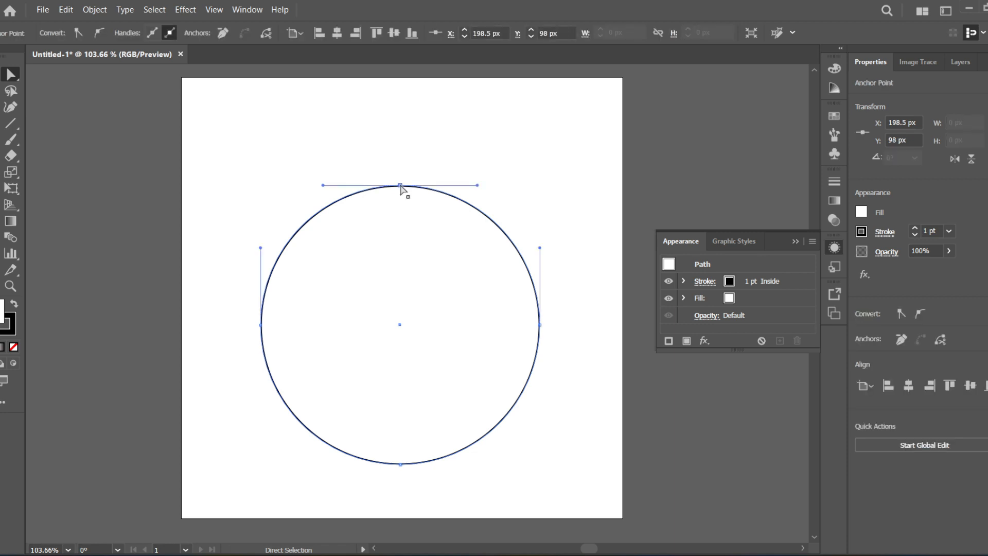
drag(401, 187, 404, 97)
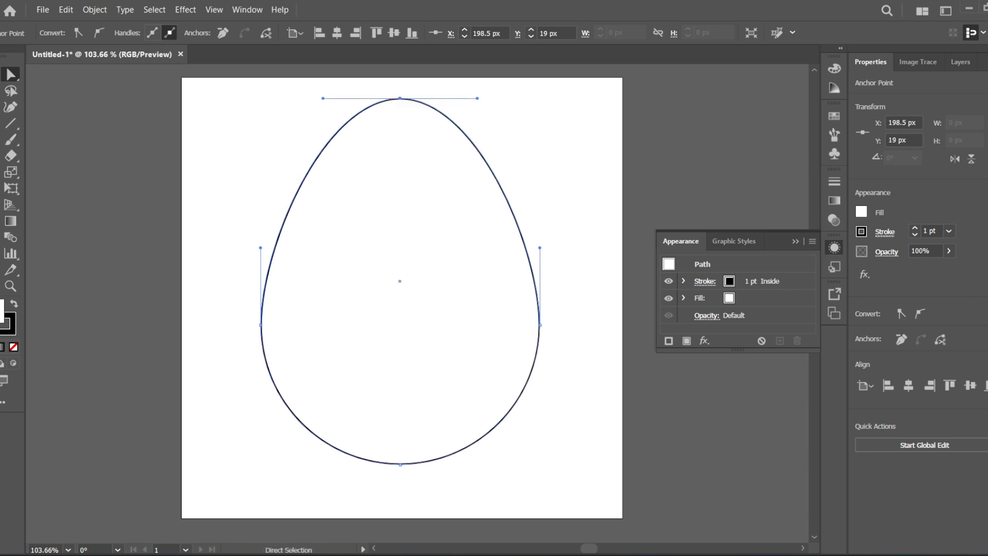
- Centre the egg on the artboard and scale it proportionally to about 178 by 234 px
key(v)
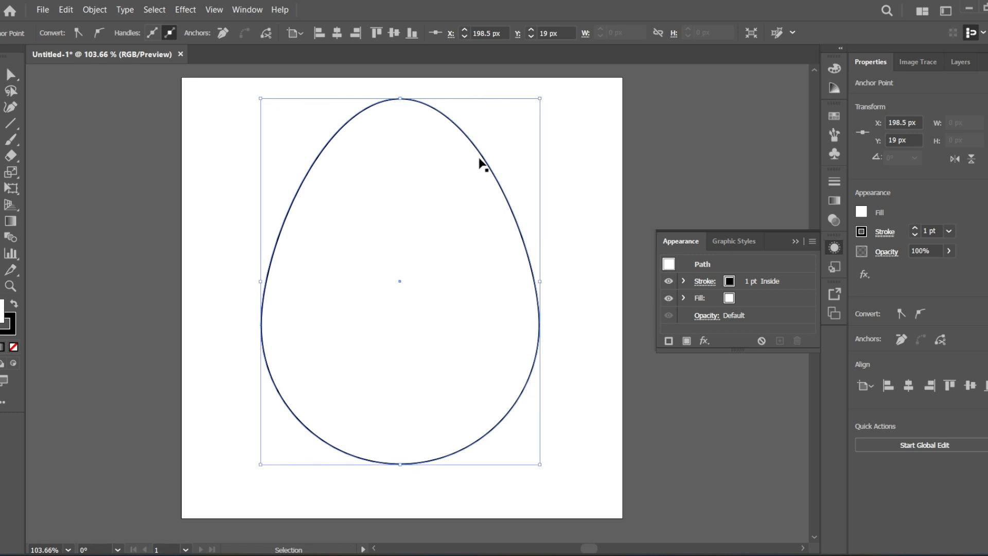
drag(486, 164, 488, 176)
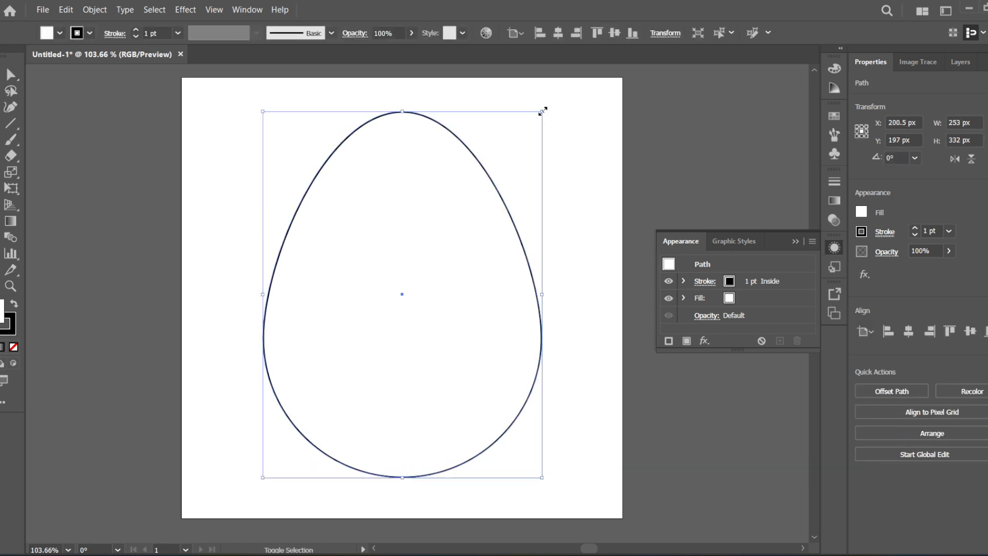
drag(541, 112, 511, 166)
click(570, 196)
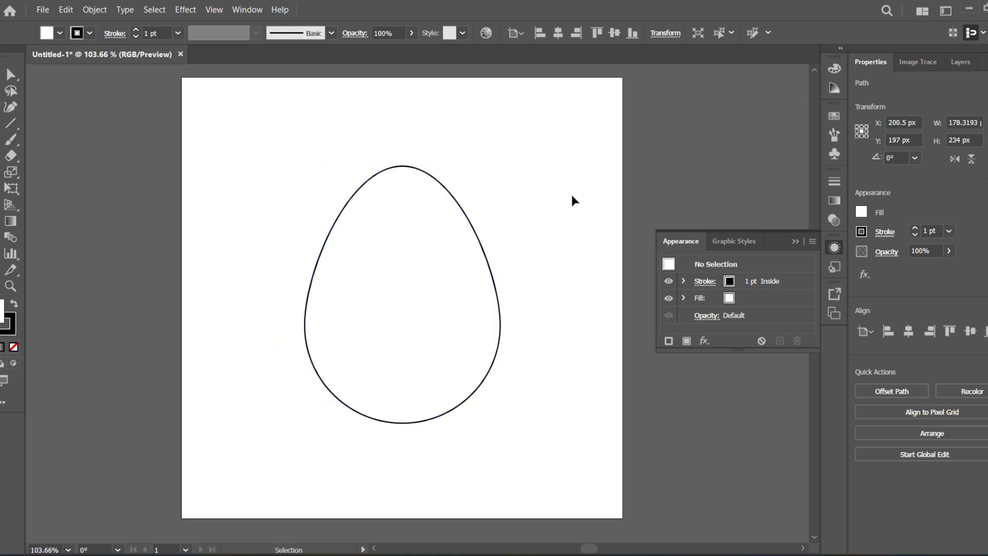
click(463, 211)
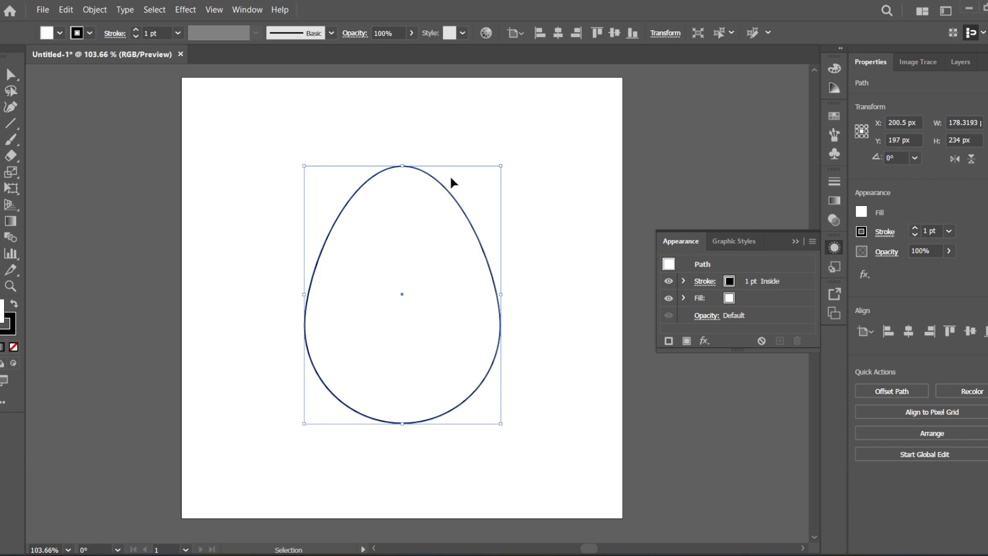
scroll(411, 163, up, 1)
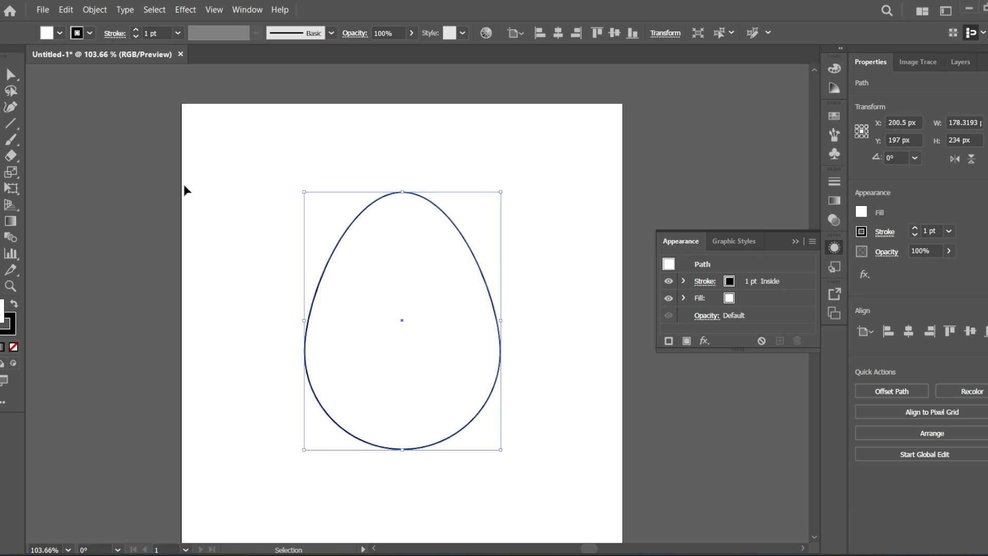
key(l)
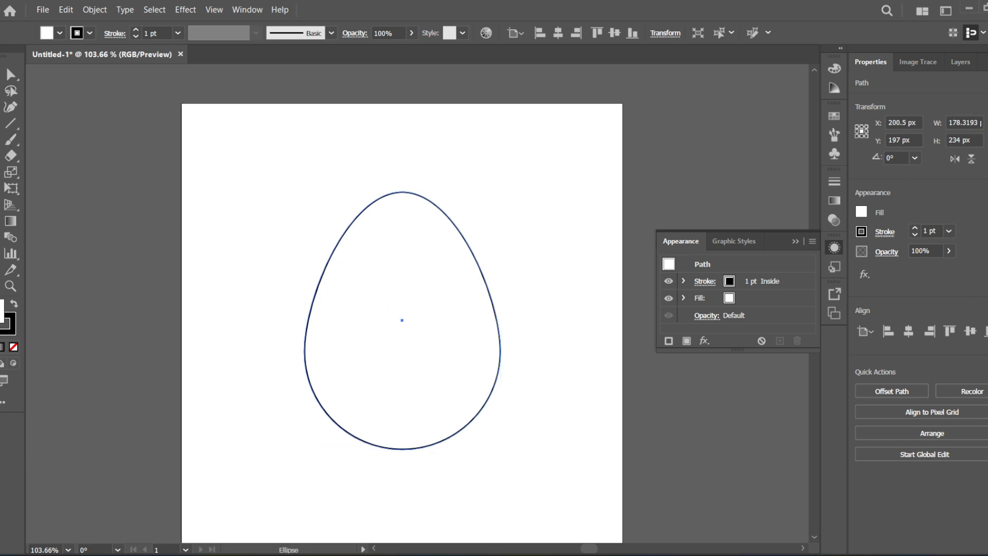
click(1, 140)
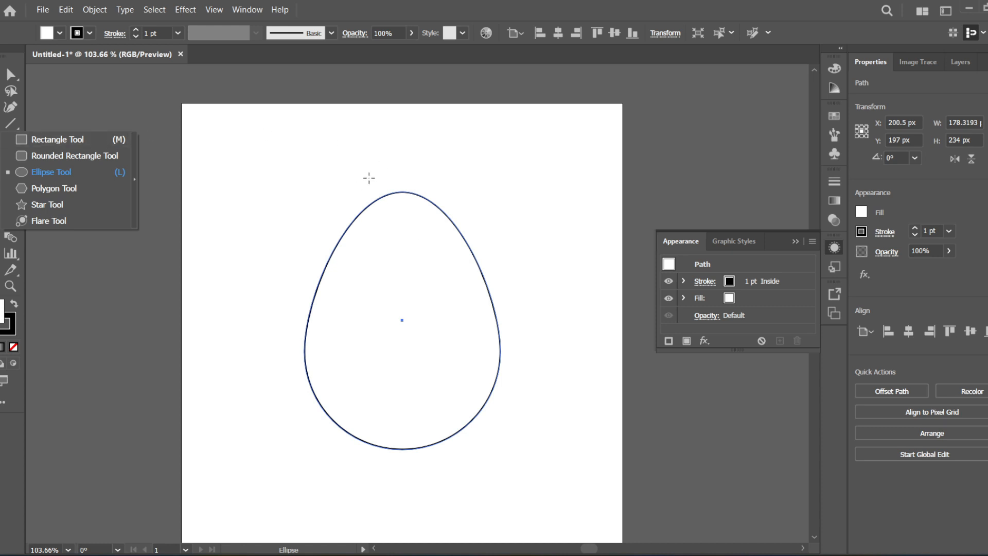
key(v)
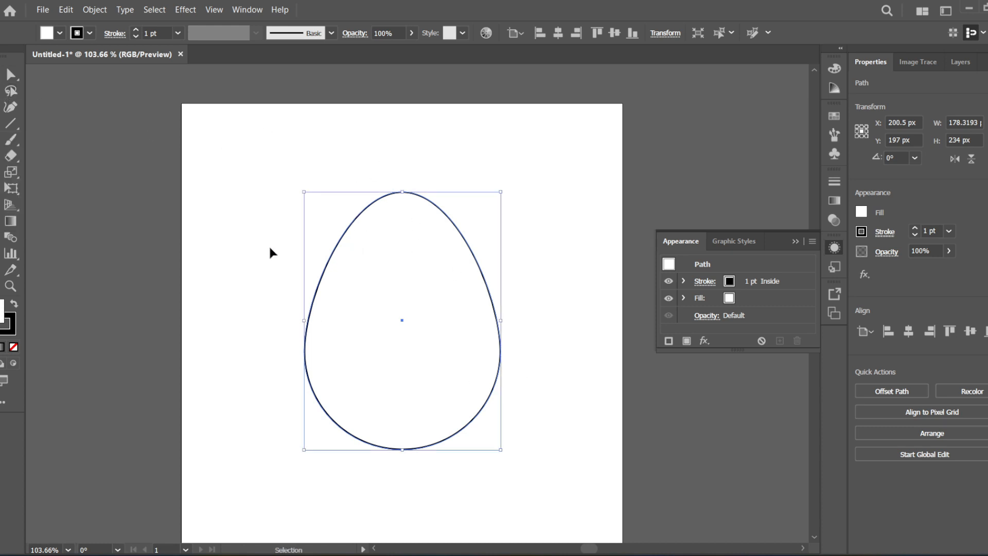
drag(3, 140, 32, 141)
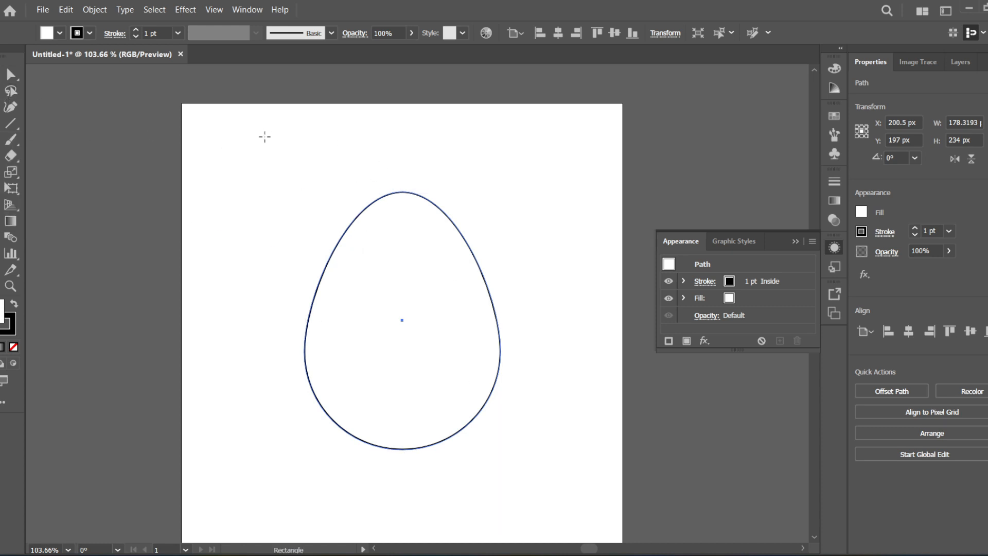
drag(272, 165, 520, 486)
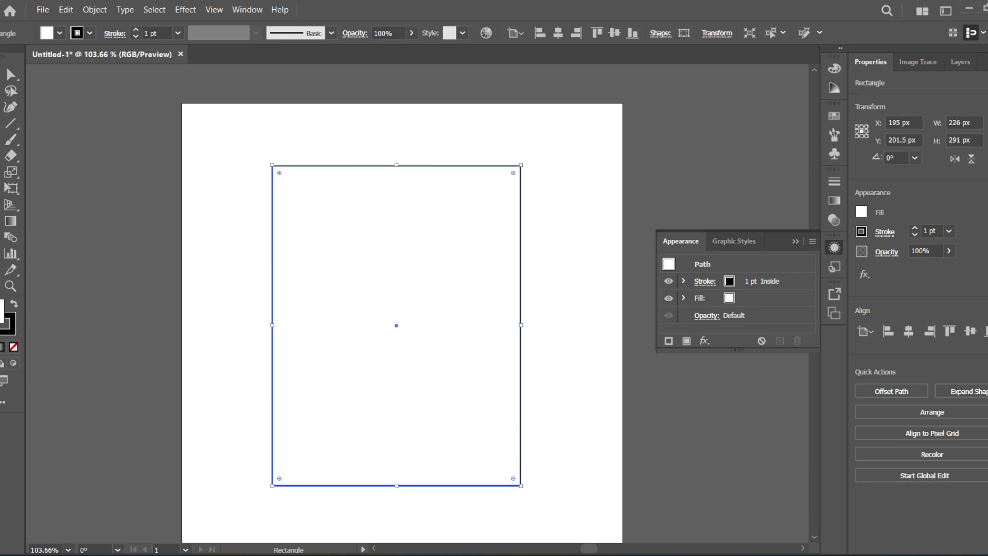
key(v)
drag(386, 269, 171, 257)
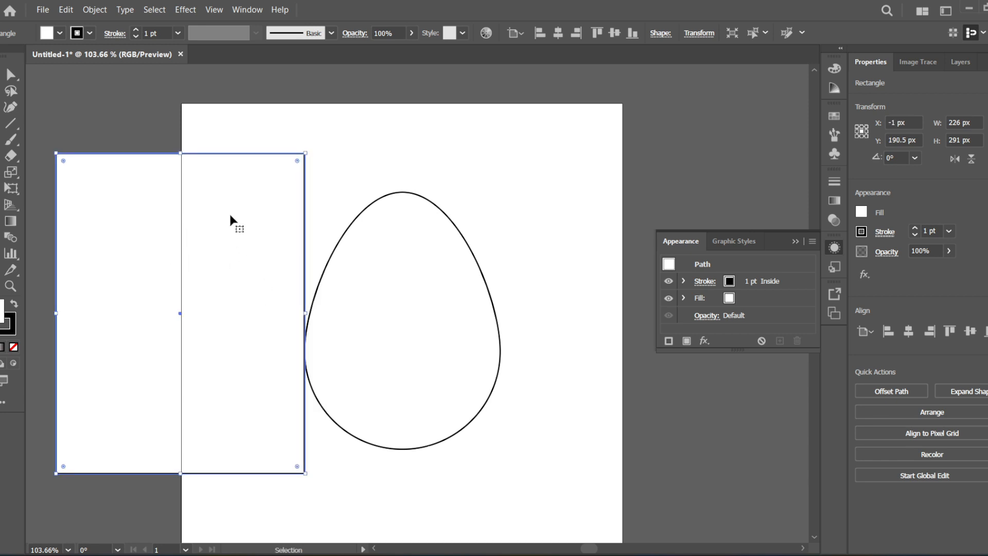
key(Delete)
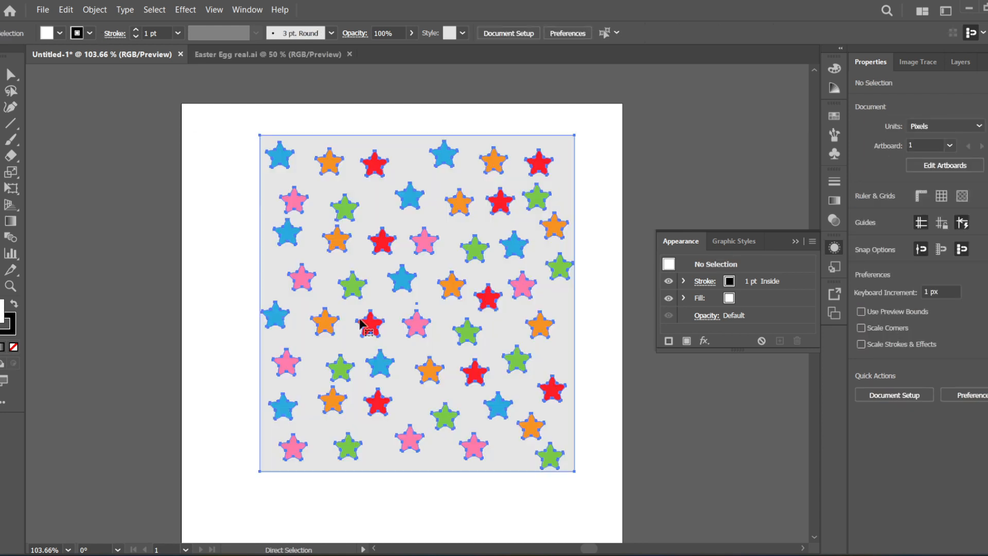
- Move the grouped star pattern off the artboard, placing it beside the left edge at about X -167.5 px, Y 200.5 px
click(514, 302)
key(ctrl+minus)
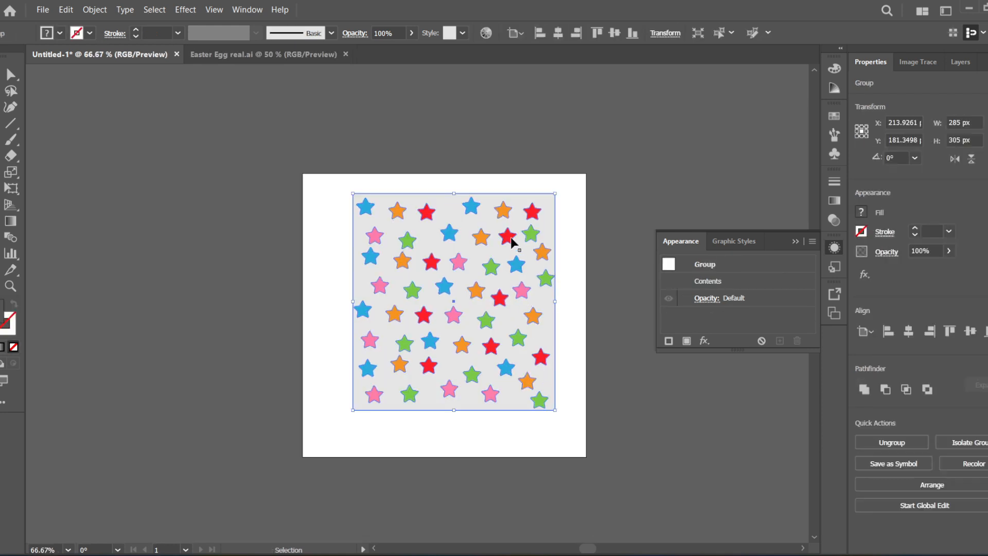
mouse_move(512, 242)
mouse_down()
mouse_move(495, 274)
mouse_move(435, 263)
mouse_move(520, 245)
mouse_move(541, 253)
mouse_move(461, 243)
mouse_move(229, 249)
mouse_move(246, 257)
mouse_move(268, 233)
mouse_move(482, 244)
mouse_move(514, 253)
mouse_move(514, 275)
mouse_move(489, 239)
mouse_move(502, 257)
mouse_up()
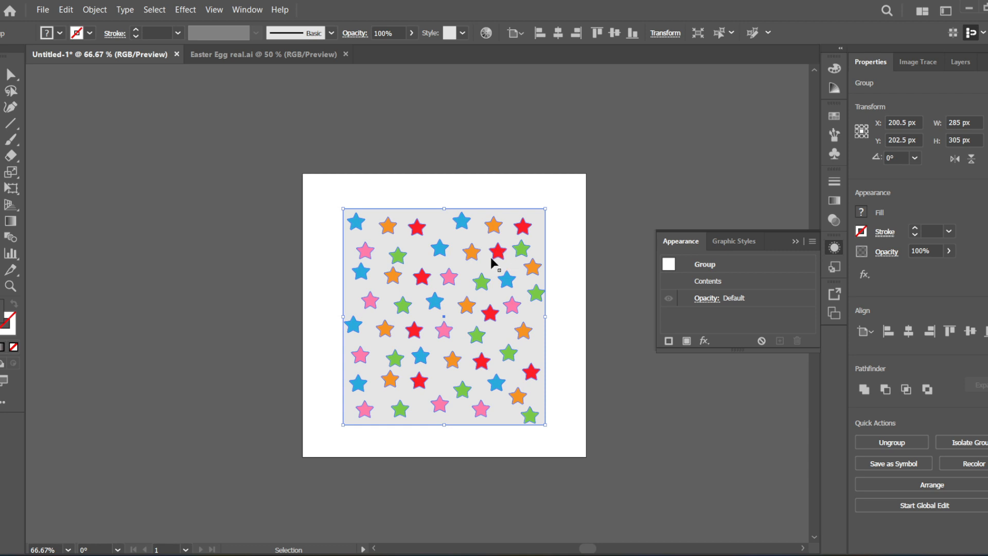
drag(502, 257, 243, 256)
- Cut the egg path at its top and bottom anchor points with the Scissors tool to split it into two halves
click(481, 252)
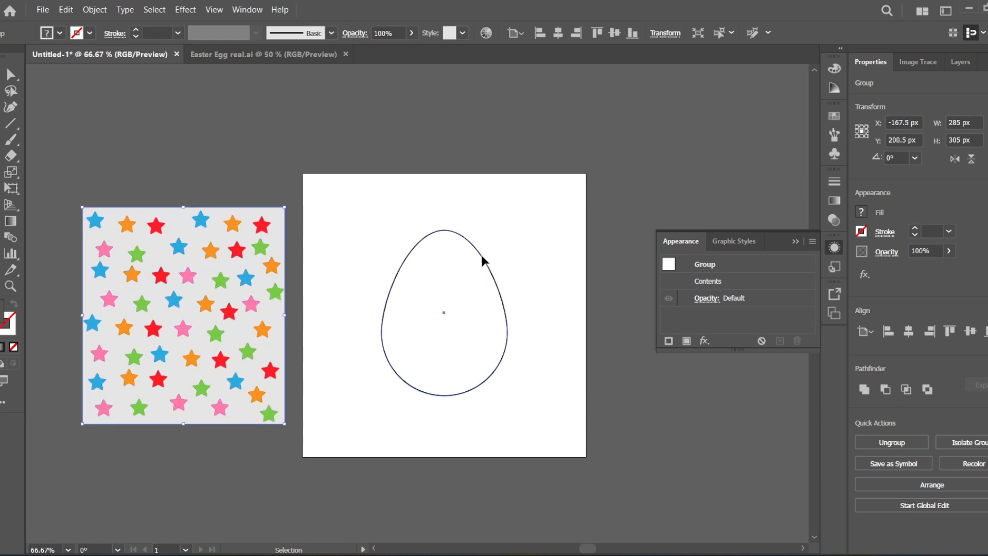
scroll(471, 255, up, 1)
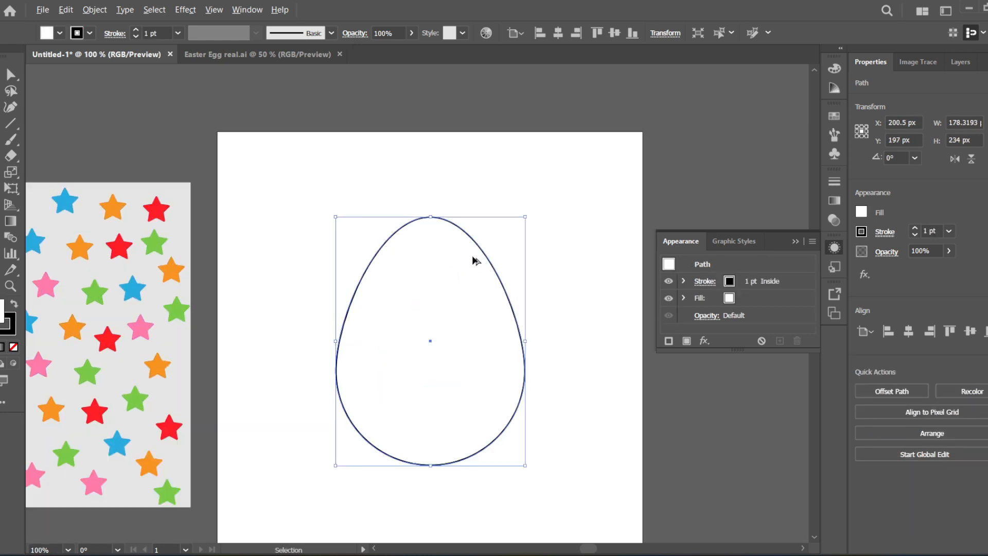
scroll(510, 294, down, 1)
scroll(485, 309, up, 1)
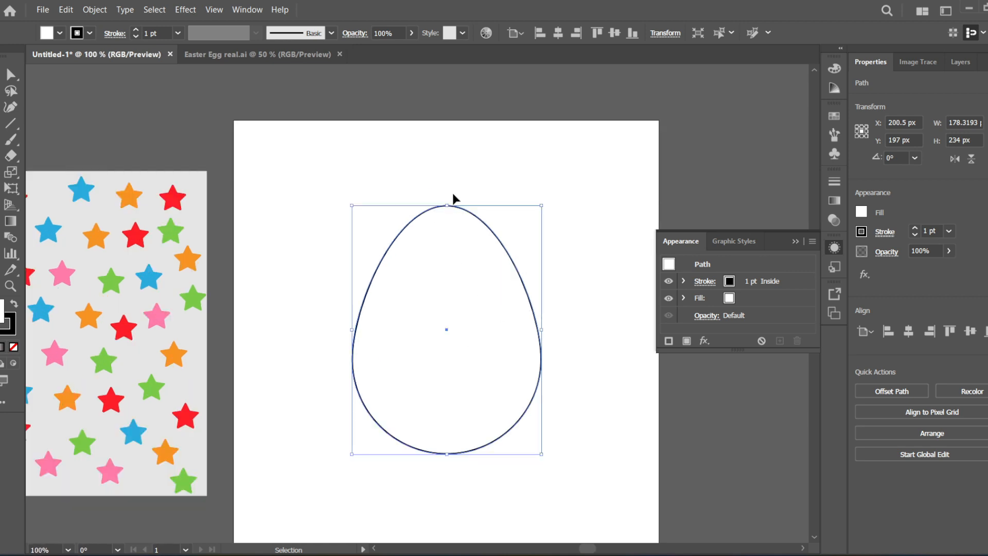
click(14, 161)
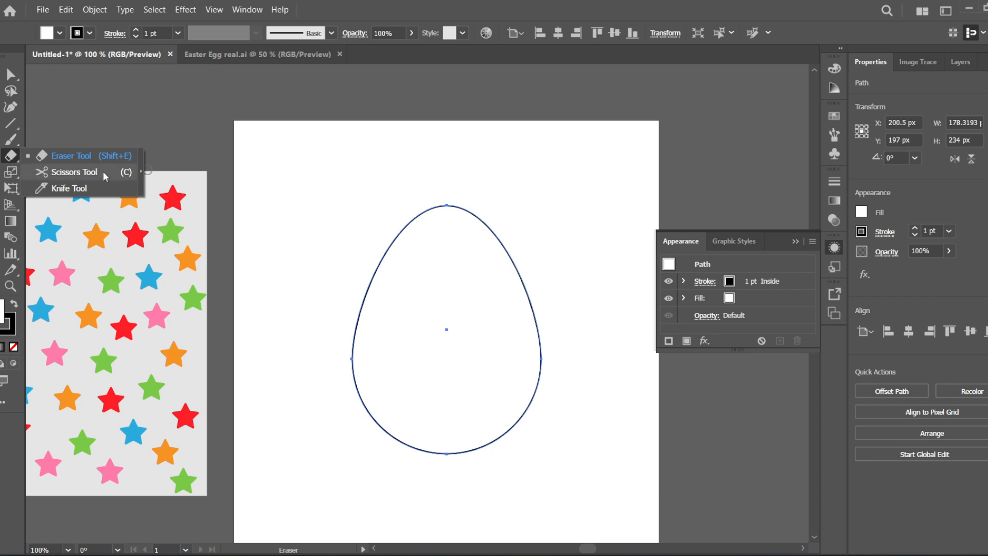
click(116, 171)
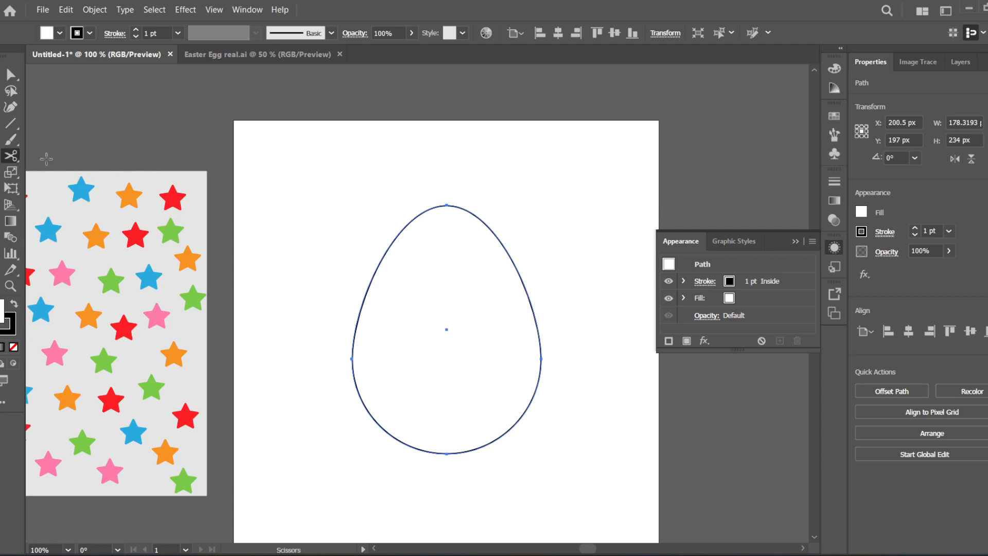
click(446, 205)
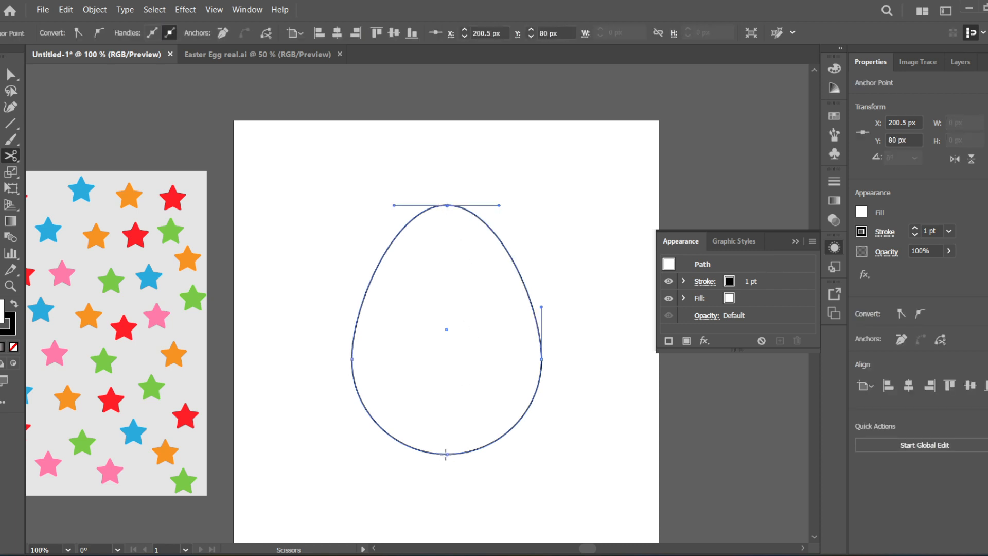
click(447, 454)
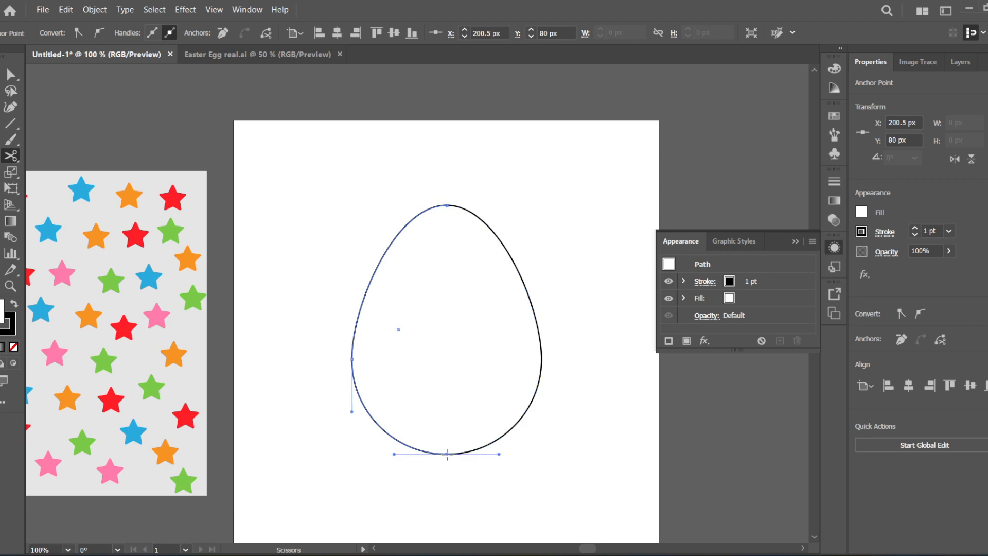
- Examine the cut points at the top and bottom of the egg up close
scroll(450, 201, up, 1)
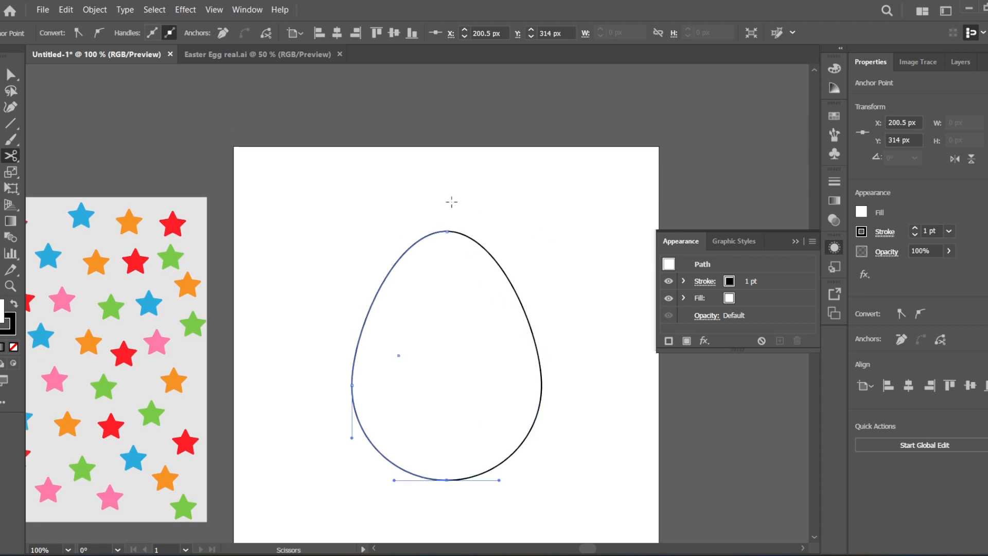
scroll(454, 247, up, 3)
scroll(425, 181, up, 2)
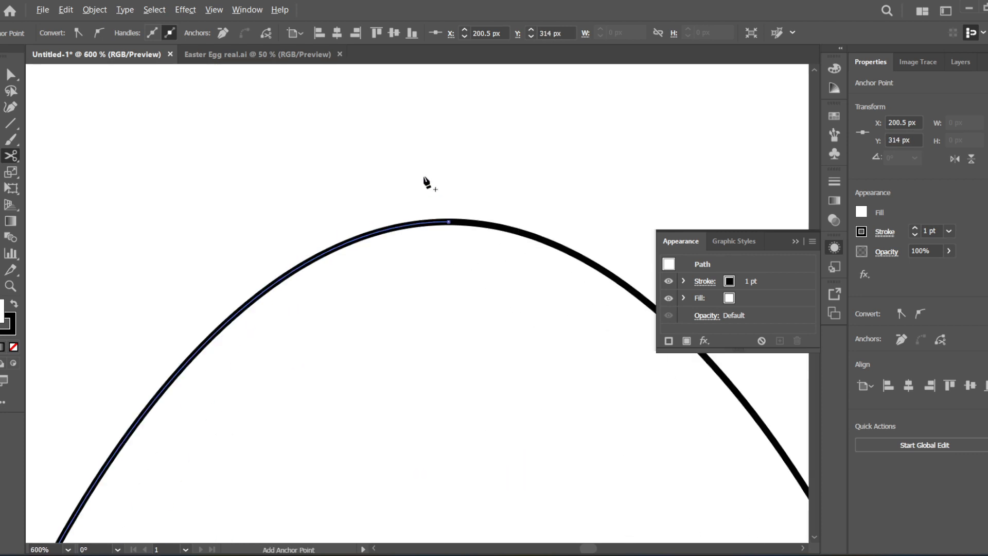
scroll(481, 236, up, 2)
scroll(401, 209, up, 2)
scroll(402, 209, down, 10)
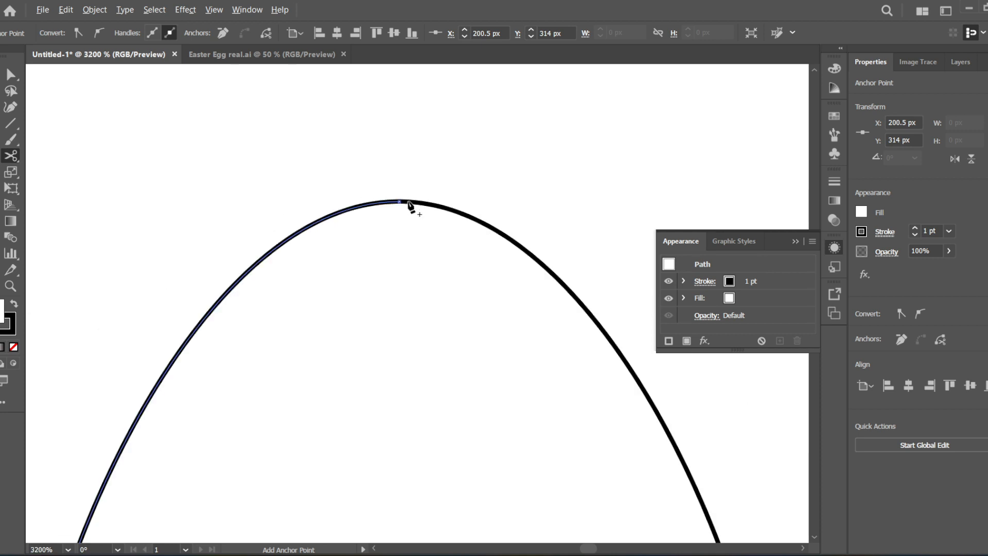
scroll(419, 297, up, 3)
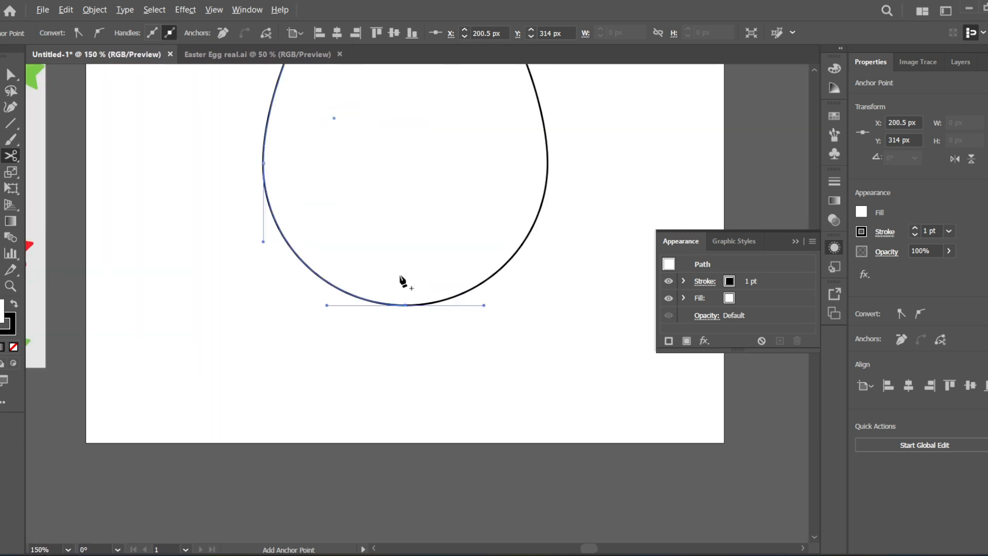
scroll(408, 314, down, 3)
scroll(390, 132, down, 1)
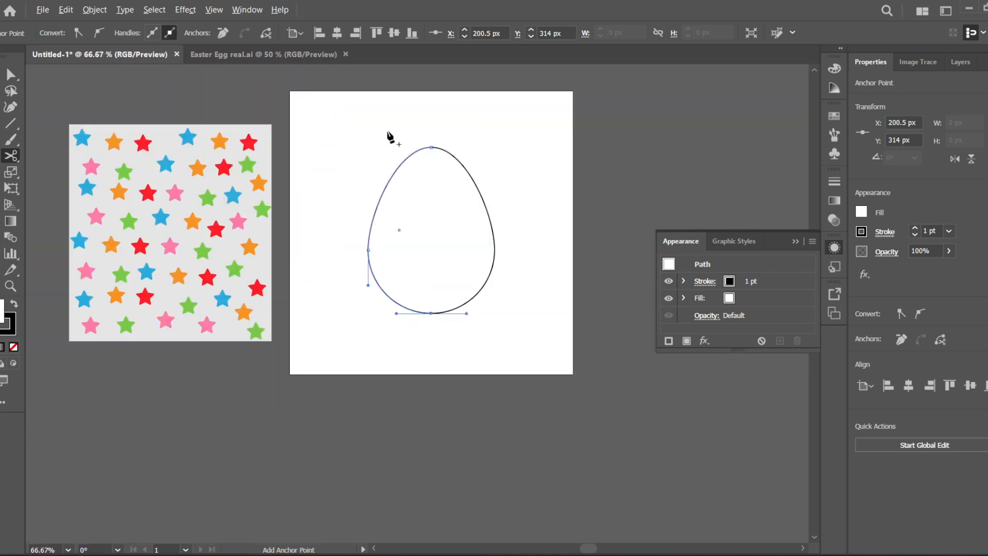
scroll(450, 170, up, 2)
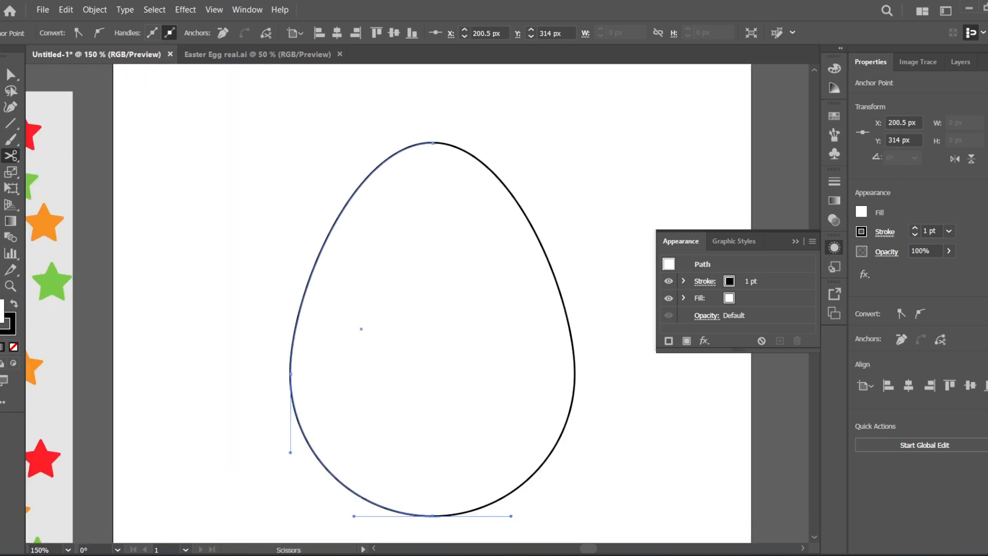
- Move the two egg halves apart to test the cuts, and undo both moves
key(v)
scroll(391, 201, down, 2)
drag(377, 289, 304, 275)
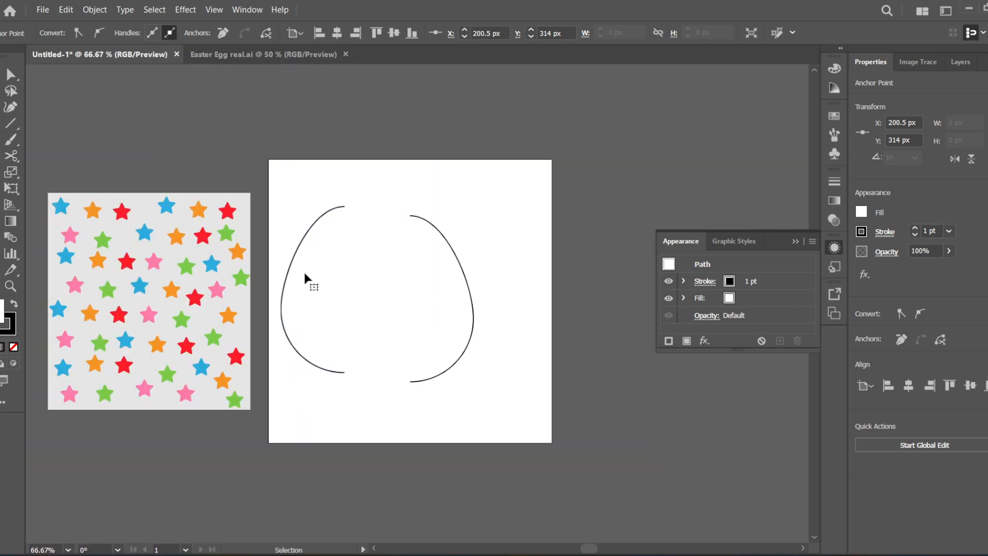
drag(452, 311, 496, 294)
key(a)
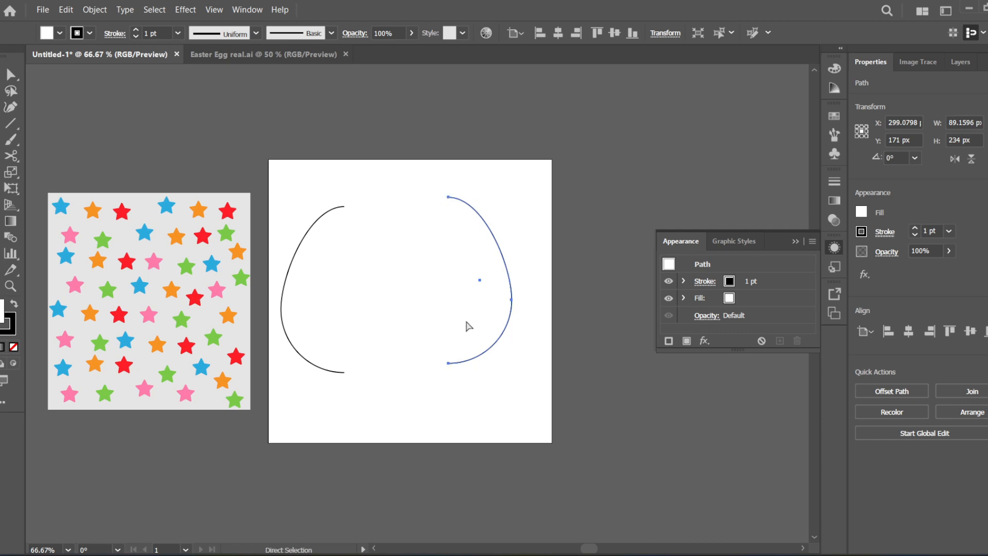
key(ctrl+z)
key(v)
key(ctrl+z)
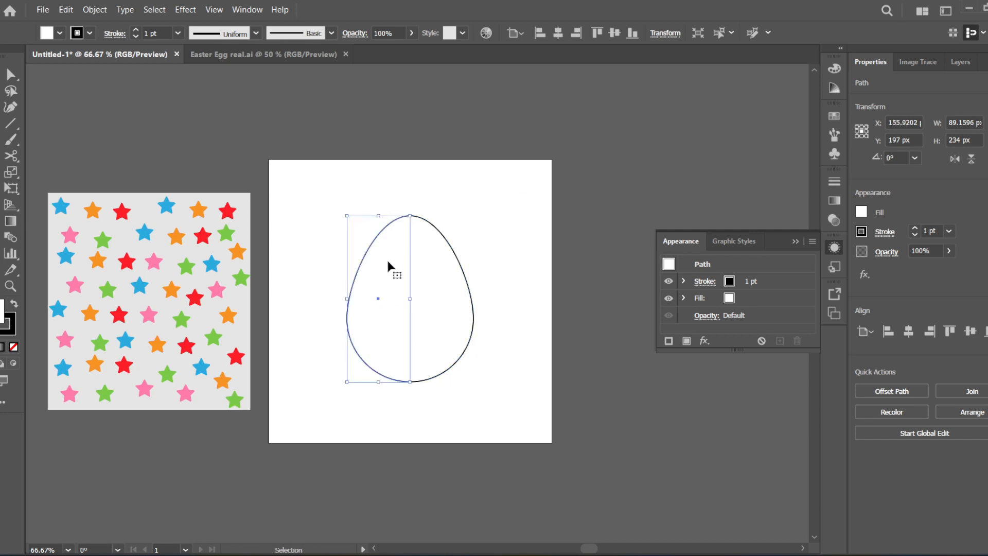
- Move the left egg half off the artboard to about X -257 px, Y 19 px, and deselect it
drag(377, 274, 111, 143)
click(215, 109)
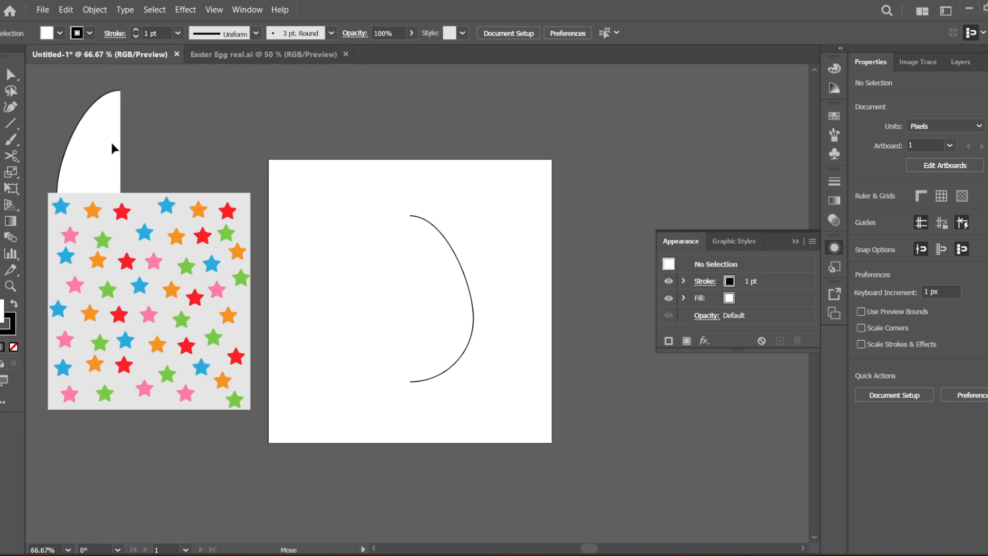
- Apply the 3D Revolve effect to the right egg half to form a full egg
click(455, 257)
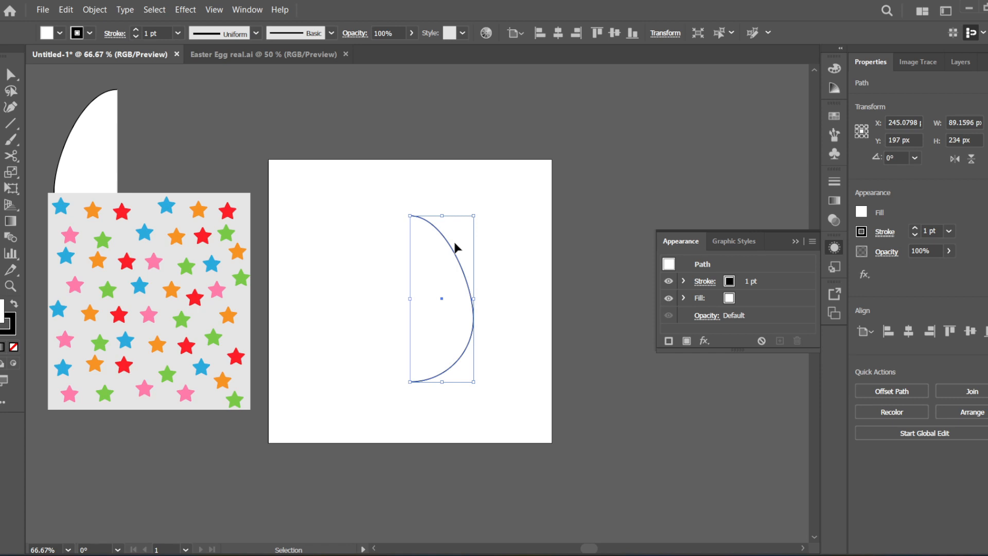
click(178, 10)
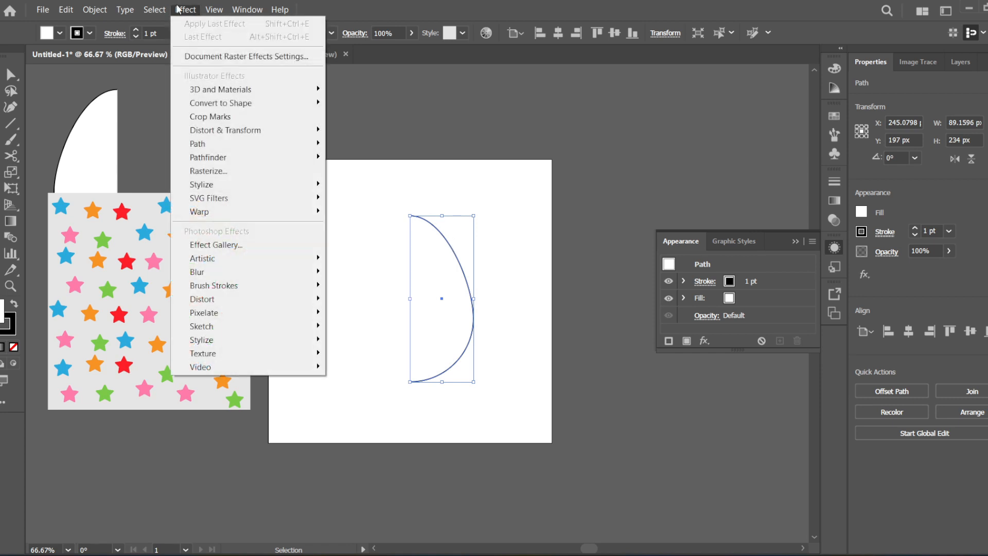
mouse_move(221, 90)
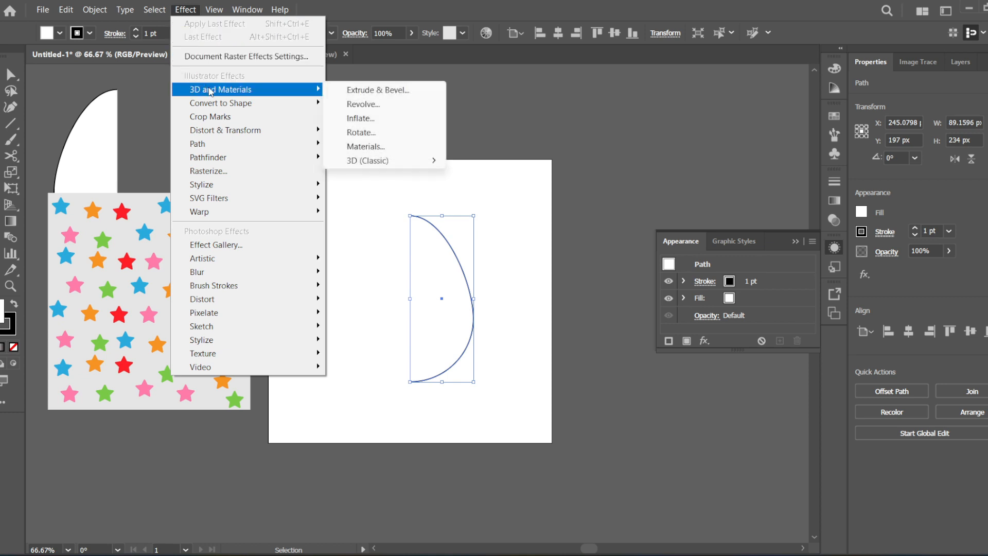
click(376, 106)
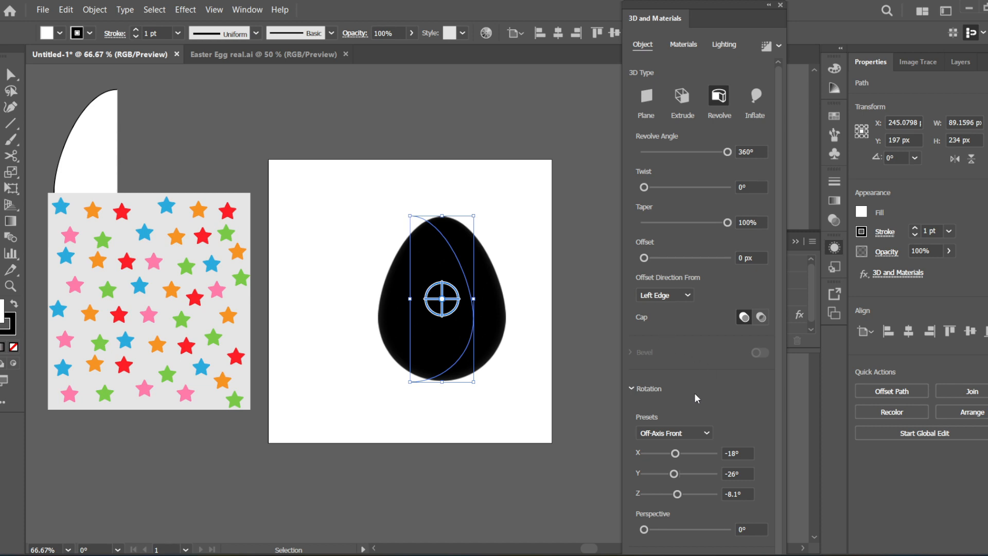
scroll(778, 330, down, 1)
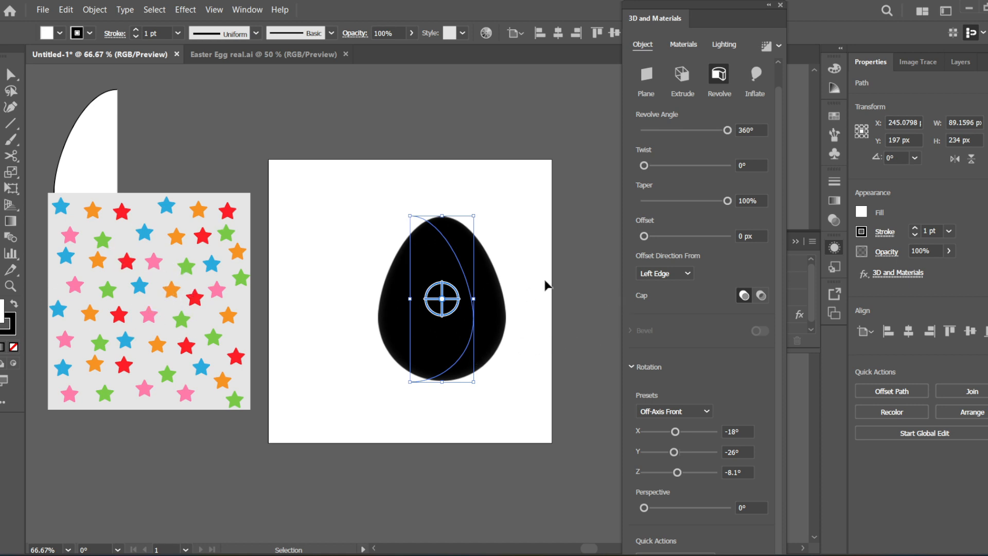
- Browse the base and Adobe Substance materials available for the revolved egg
click(683, 44)
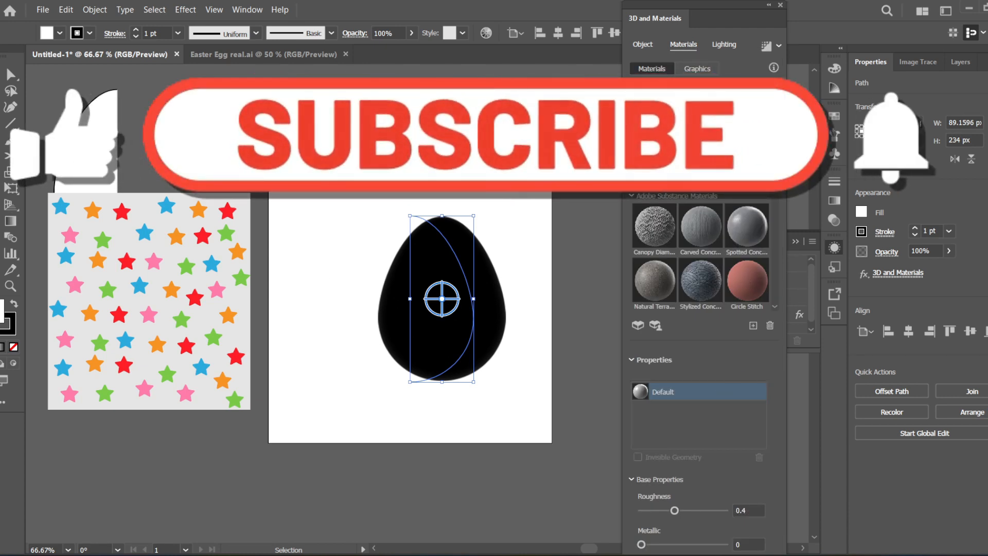
scroll(731, 175, down, 1)
scroll(730, 175, down, 10)
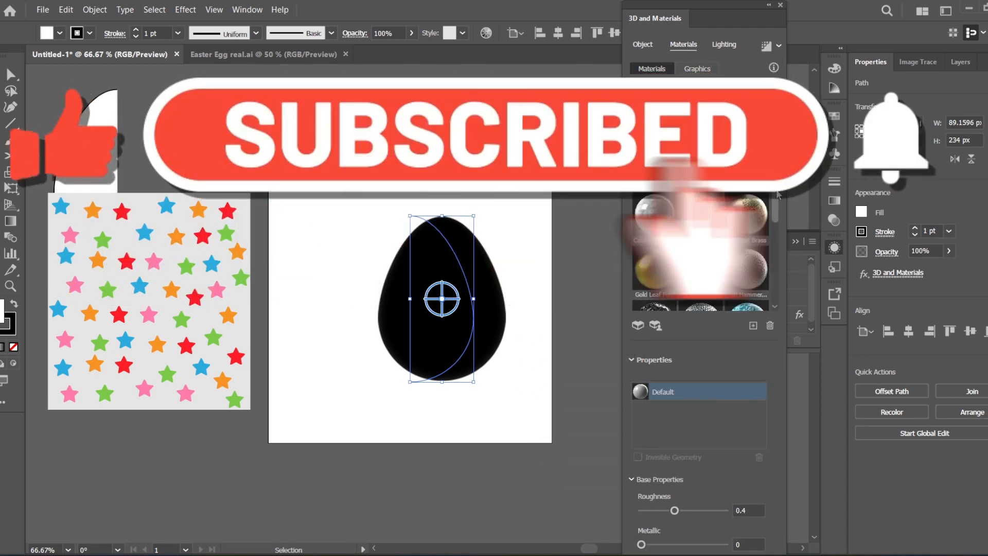
scroll(731, 175, up, 10)
scroll(699, 252, up, 1)
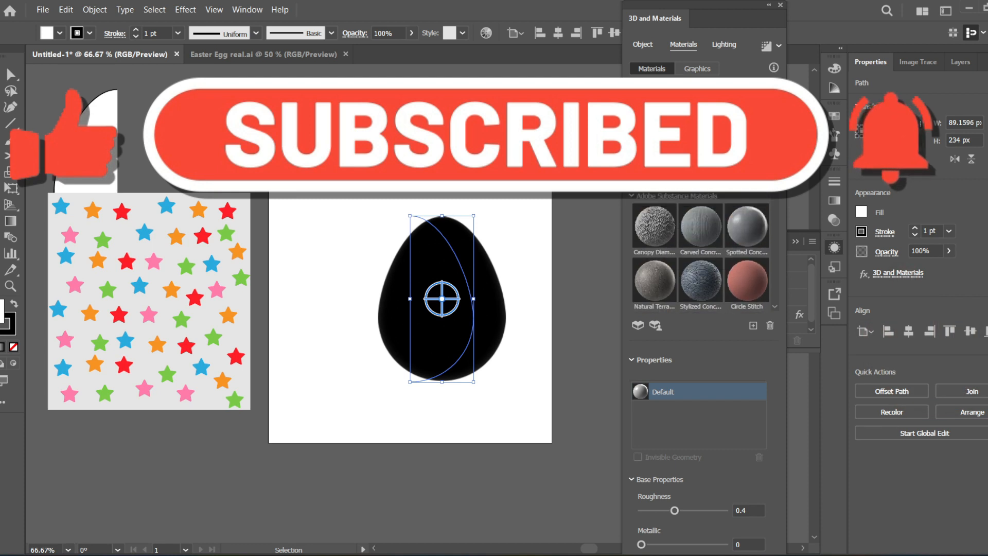
drag(775, 133, 782, 230)
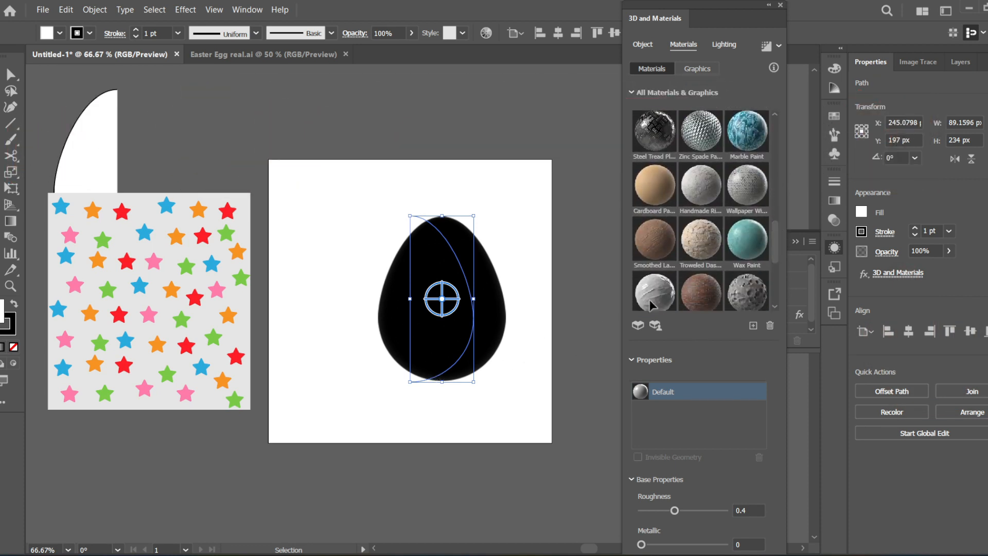
drag(776, 236, 784, 128)
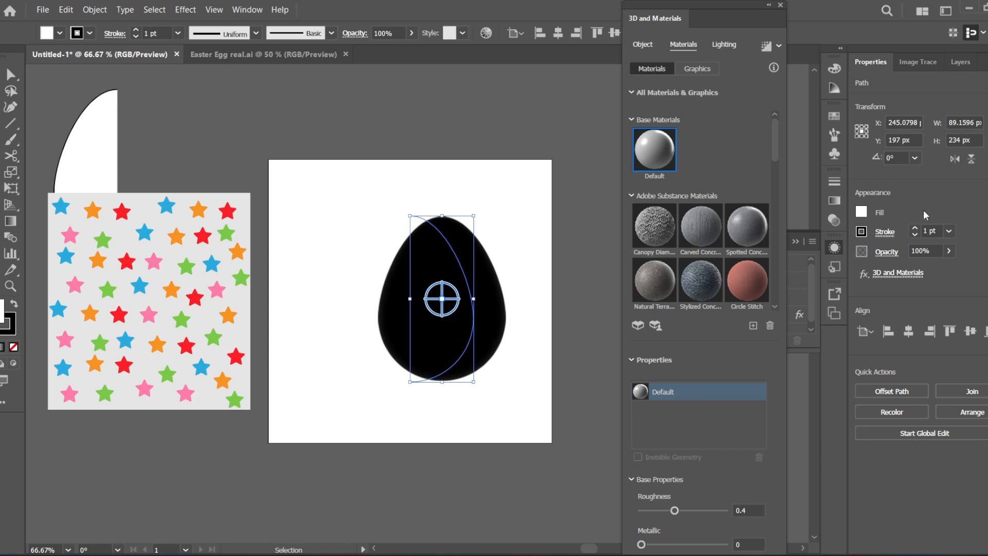
- Add the grouped star pattern to the 3D graphics library as a new graphic
click(696, 67)
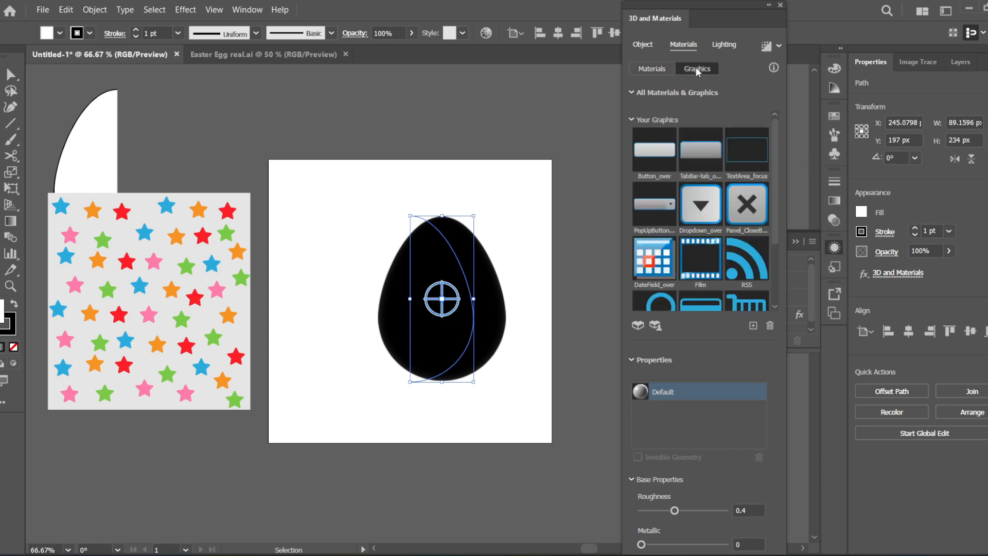
drag(774, 140, 778, 215)
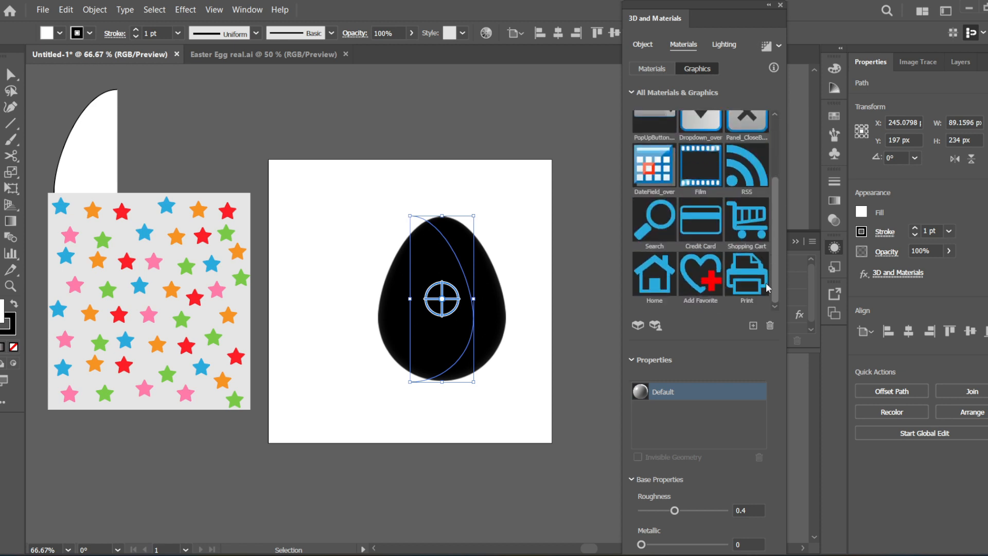
drag(775, 281, 782, 232)
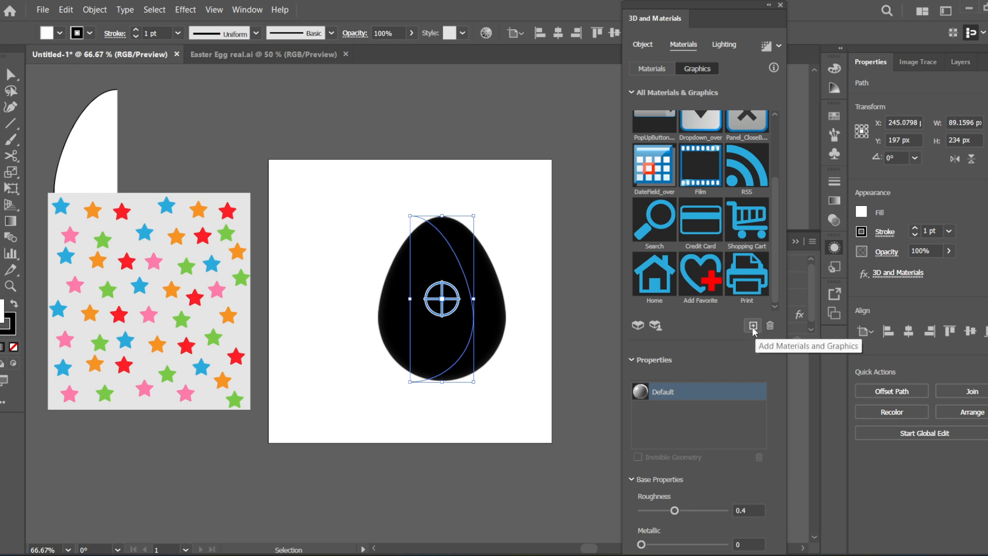
mouse_move(755, 274)
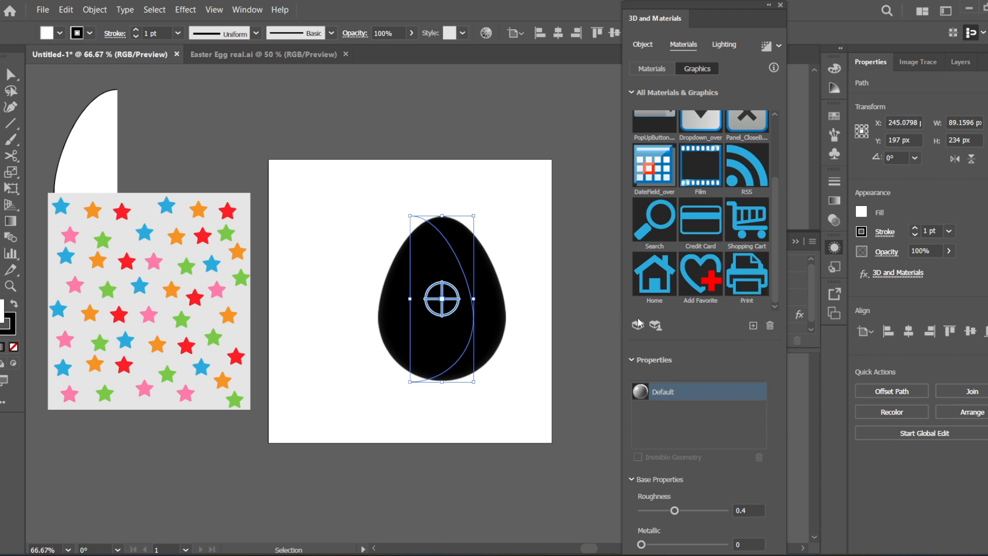
click(180, 311)
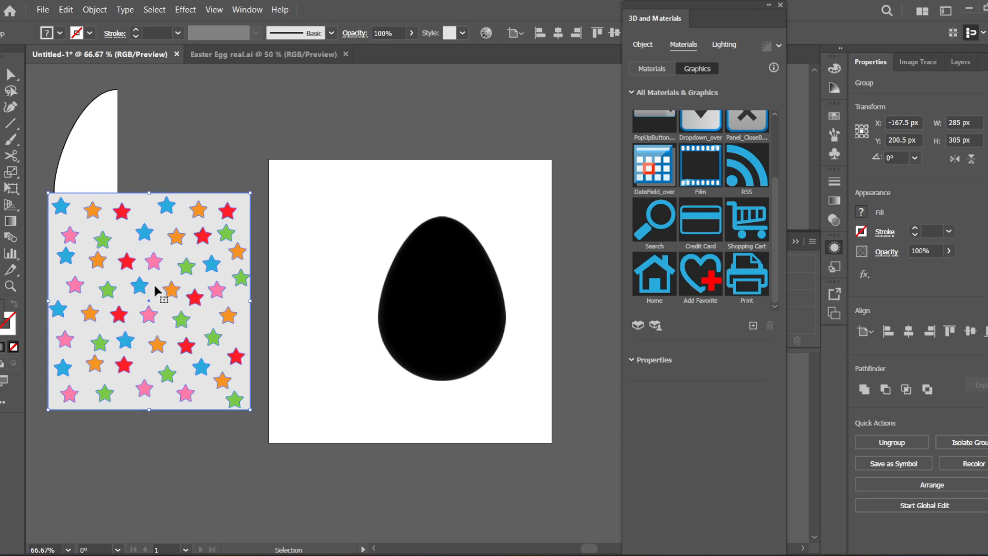
drag(144, 284, 710, 330)
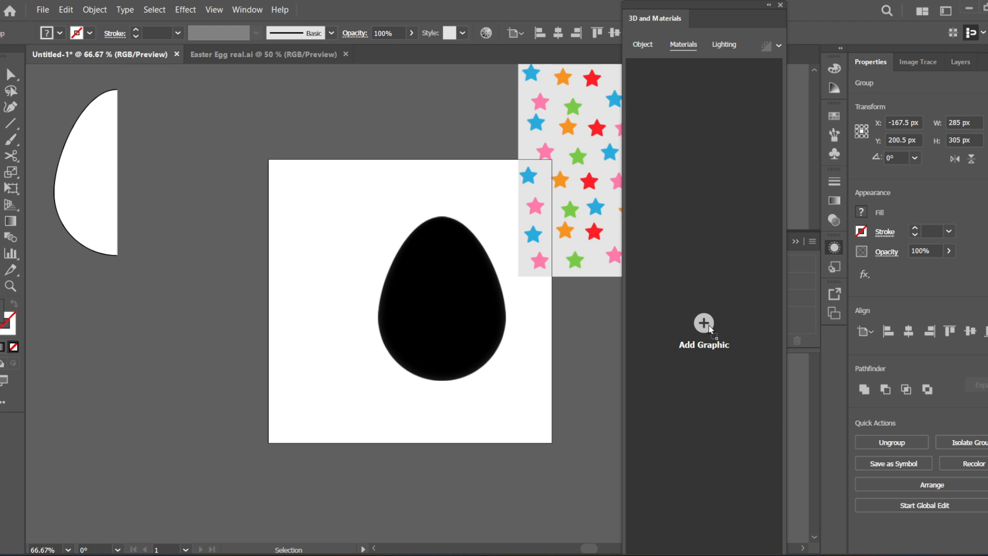
drag(710, 329, 710, 329)
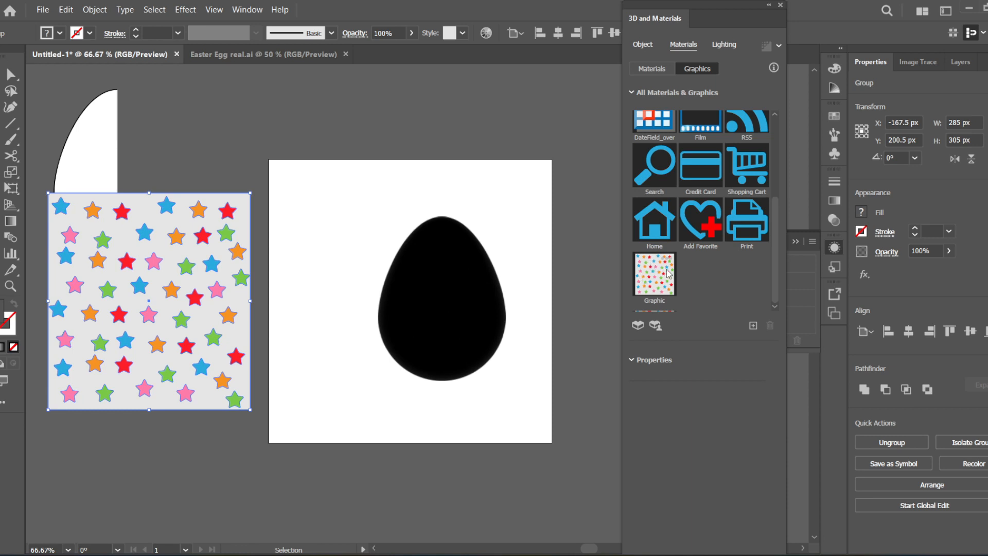
- Apply the new star pattern graphic to the surface of the revolved egg
click(460, 263)
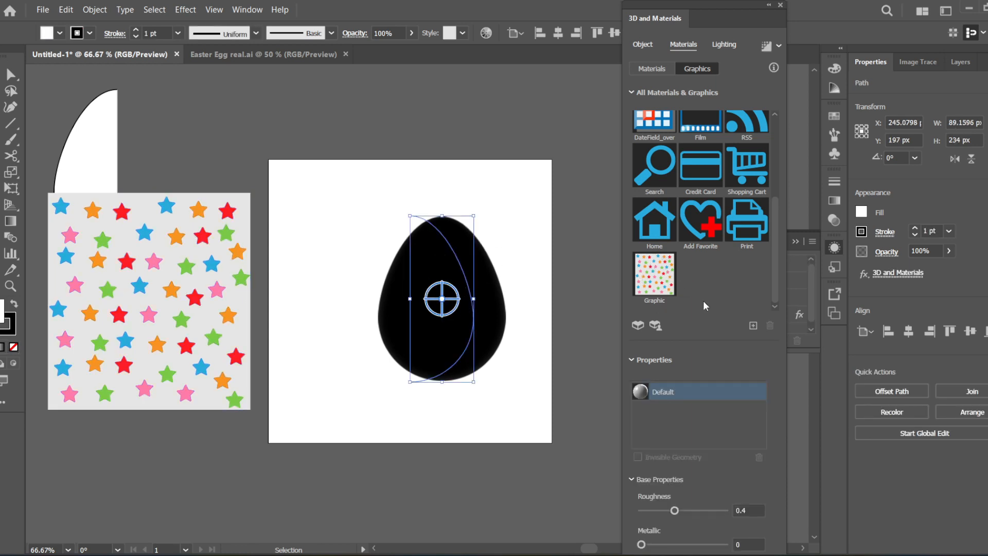
click(659, 277)
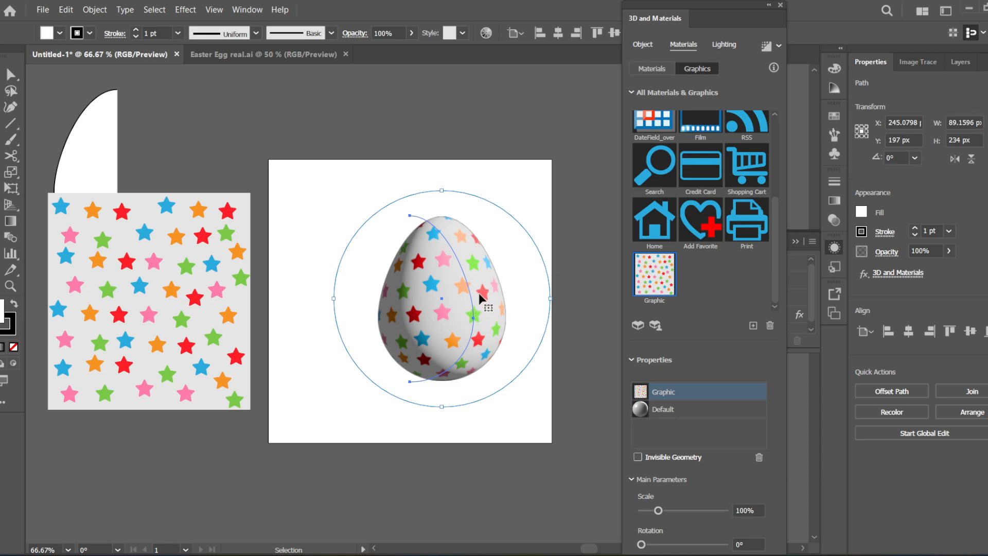
- Examine up close how the star pattern covers the egg, especially along its bottom edge
scroll(471, 297, up, 3)
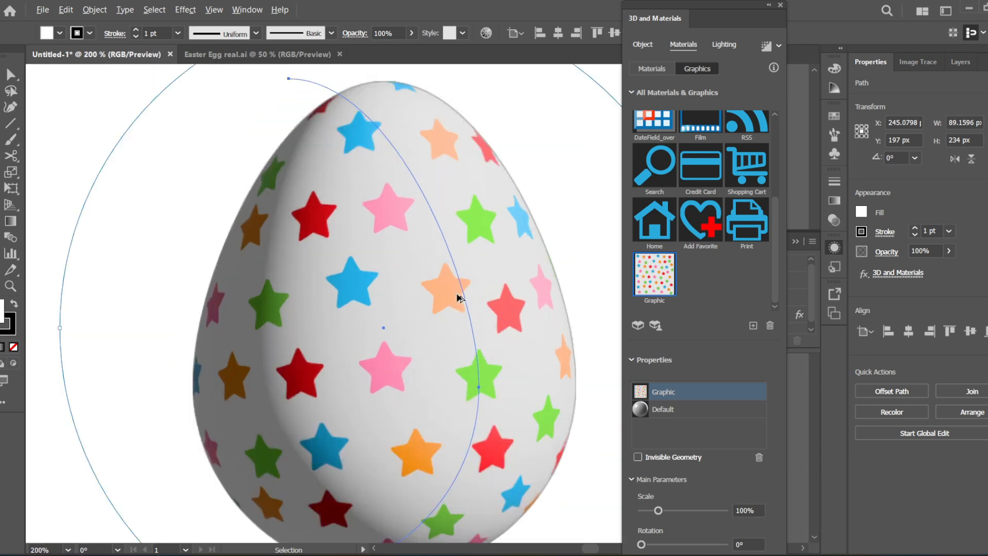
scroll(460, 297, down, 3)
scroll(455, 436, up, 5)
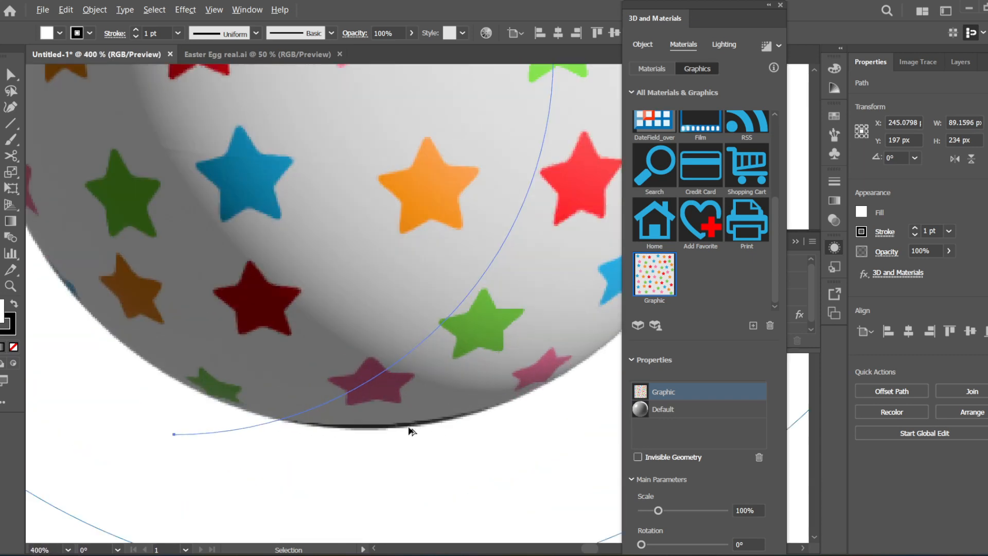
scroll(404, 430, down, 2)
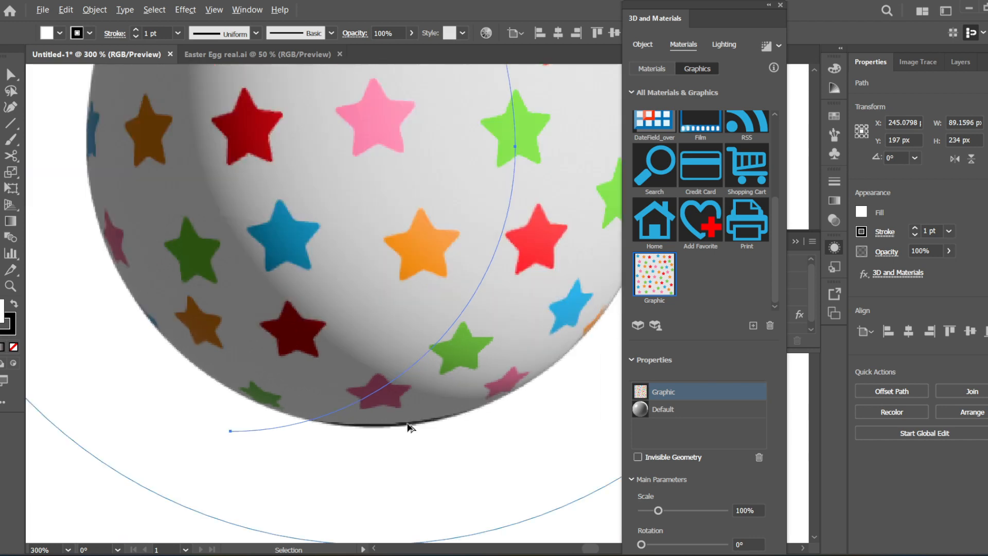
scroll(421, 436, up, 2)
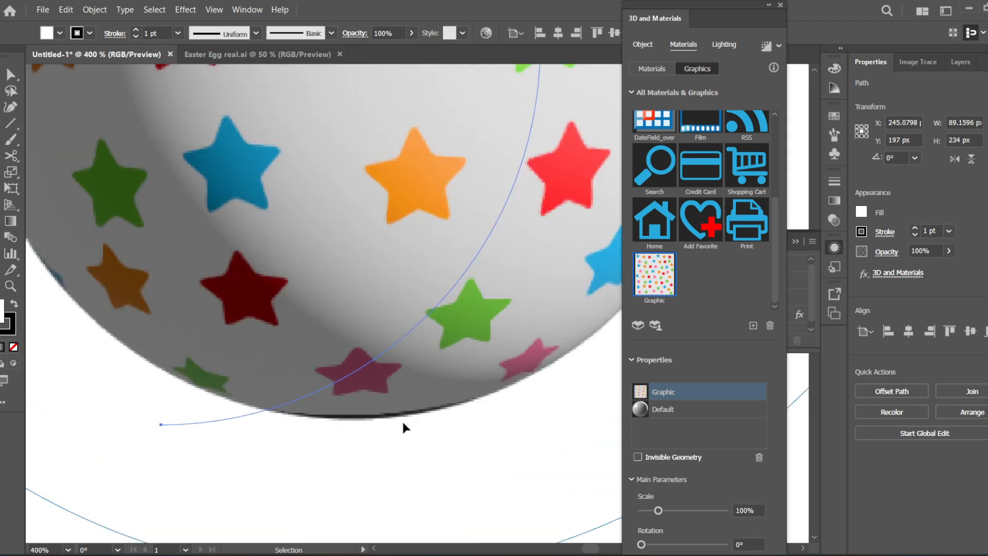
scroll(409, 418, down, 3)
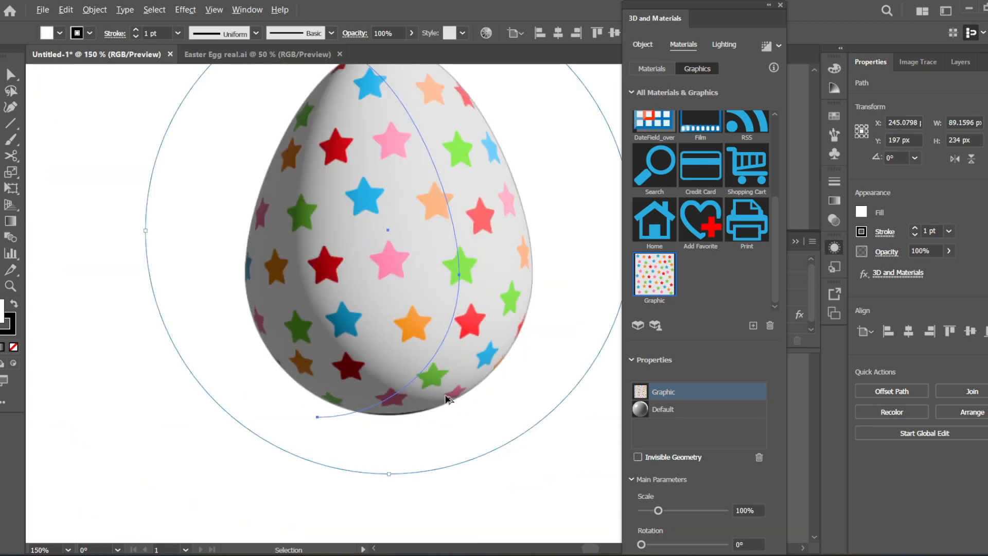
scroll(533, 409, up, 1)
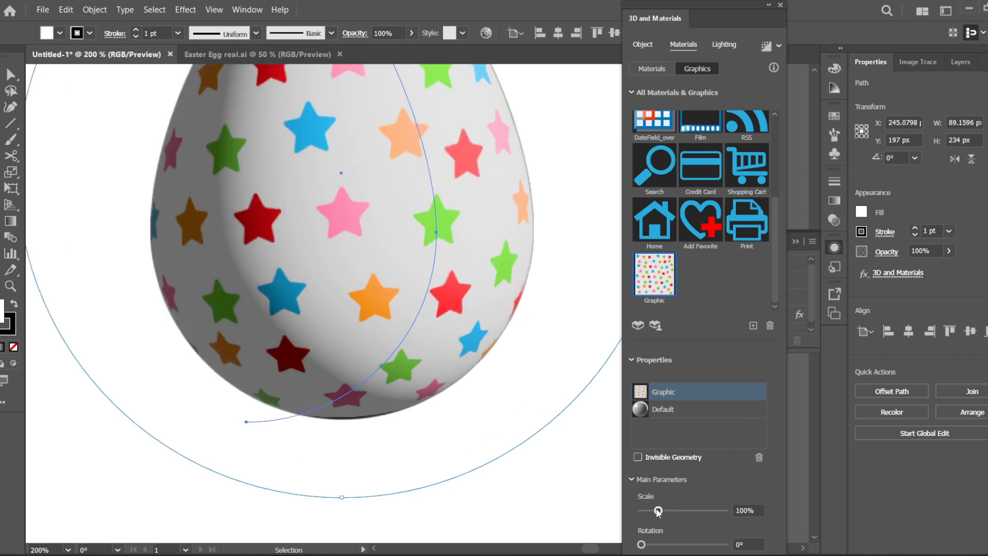
- Set the scale of the star graphic on the egg to 114%
drag(661, 512, 664, 513)
scroll(294, 286, down, 3)
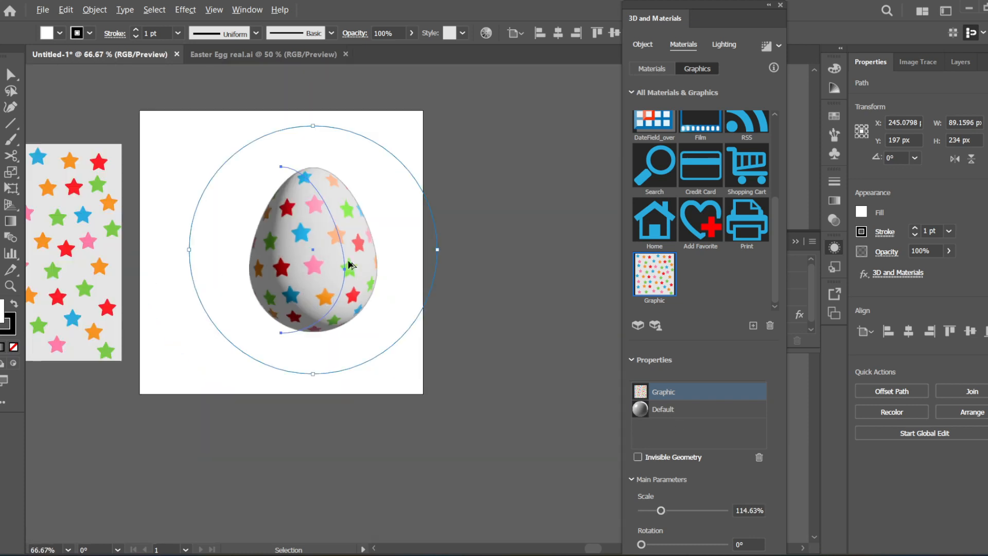
scroll(349, 265, up, 2)
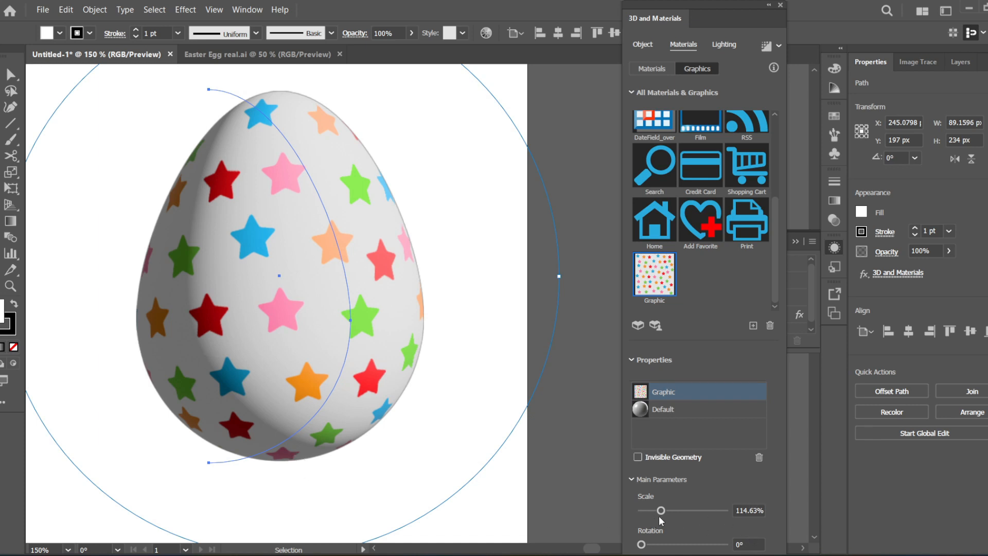
click(737, 510)
drag(736, 510, 778, 511)
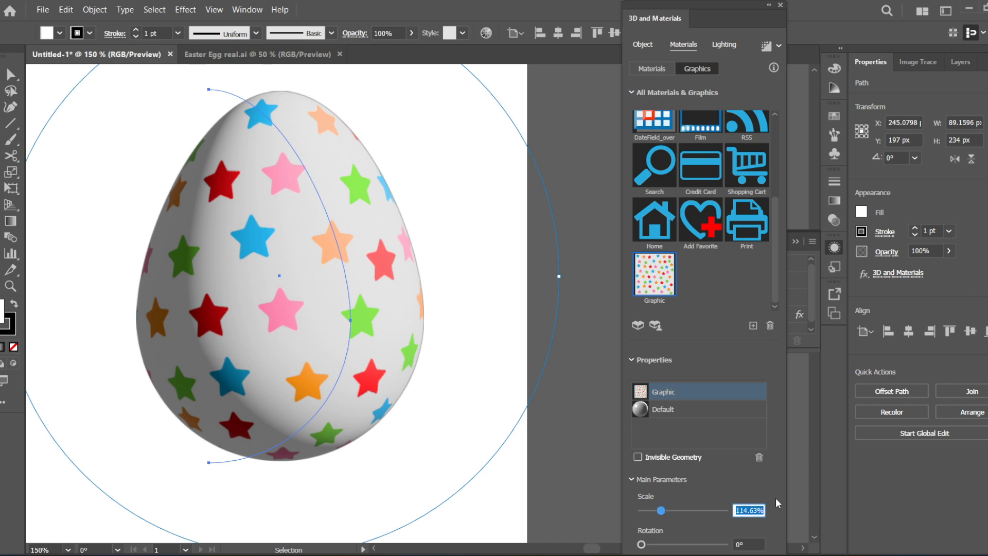
text(114)
key(Return)
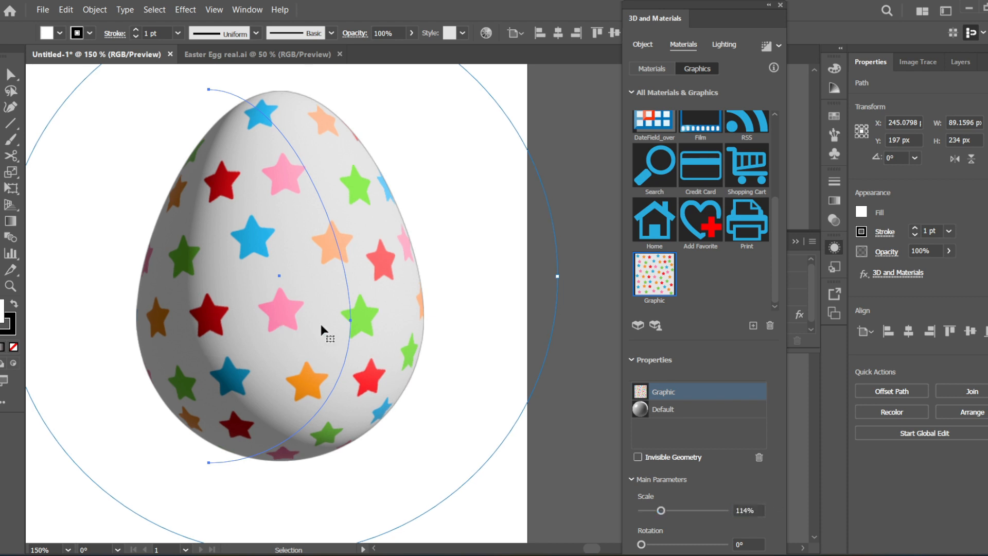
- Move Light 1 closer to the centre of the lighting preview sphere to light the egg more frontally
scroll(373, 334, down, 3)
scroll(381, 309, up, 2)
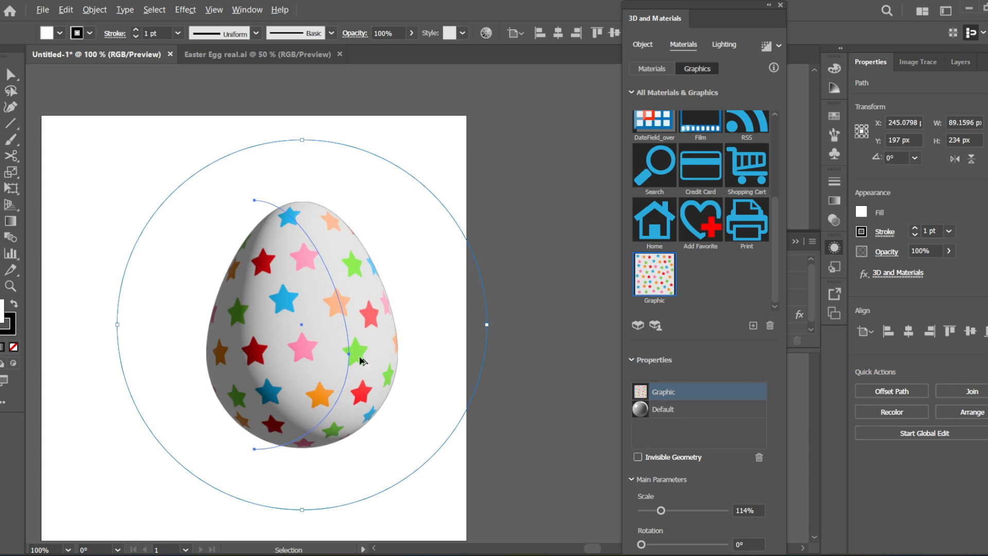
scroll(376, 360, down, 1)
scroll(381, 341, down, 1)
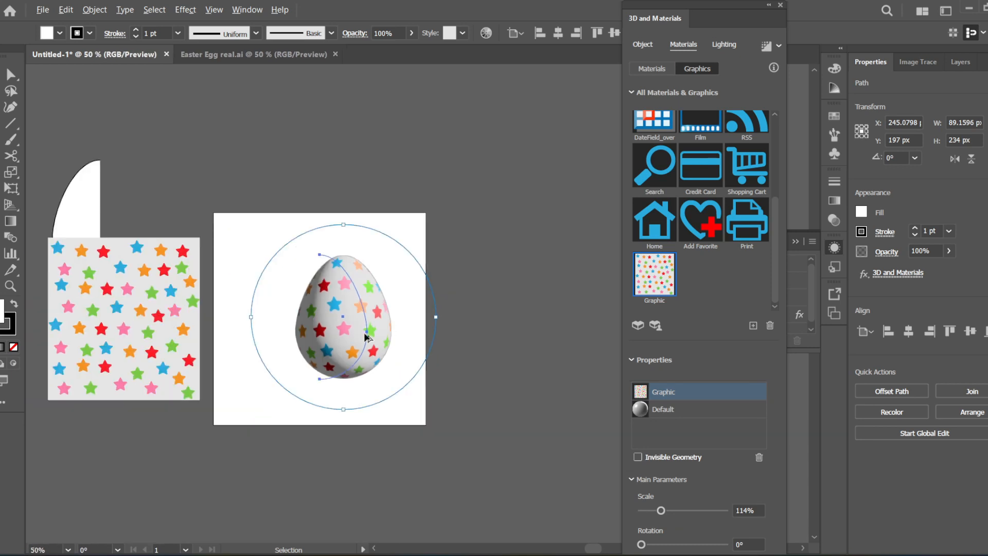
scroll(391, 342, up, 2)
scroll(387, 331, down, 1)
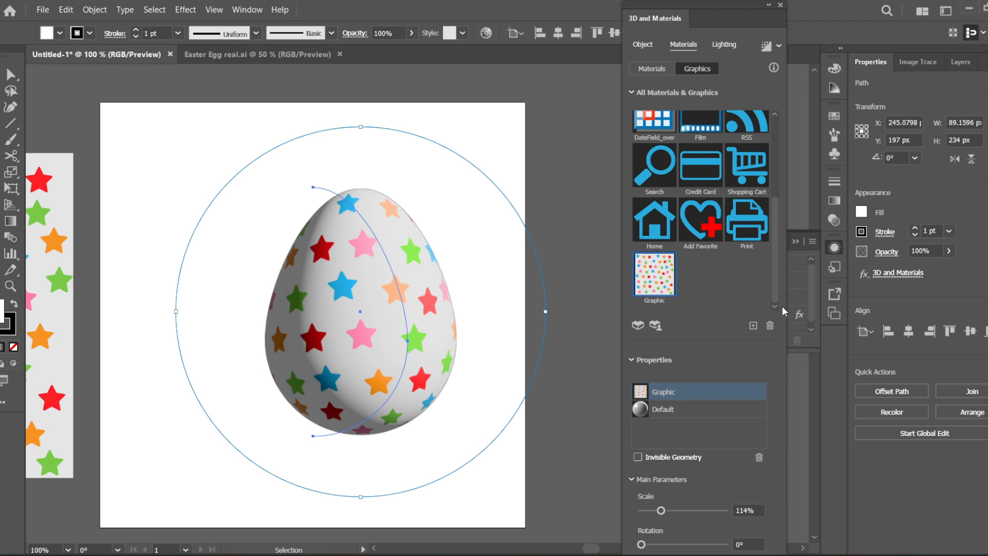
click(724, 44)
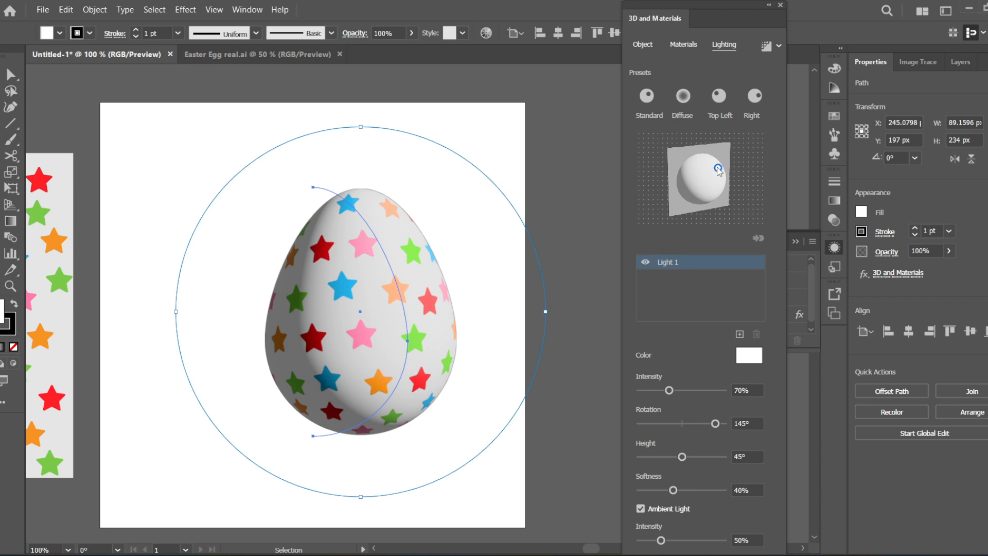
drag(718, 169, 710, 181)
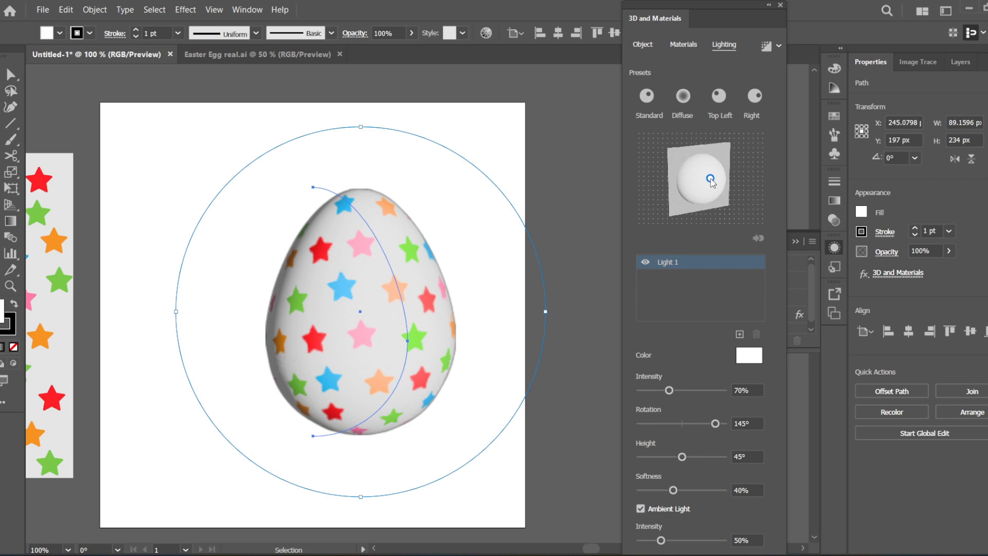
- Set Light 1's intensity to 60% and its height to 39°, and close the 3D and Materials settings
drag(710, 179, 711, 179)
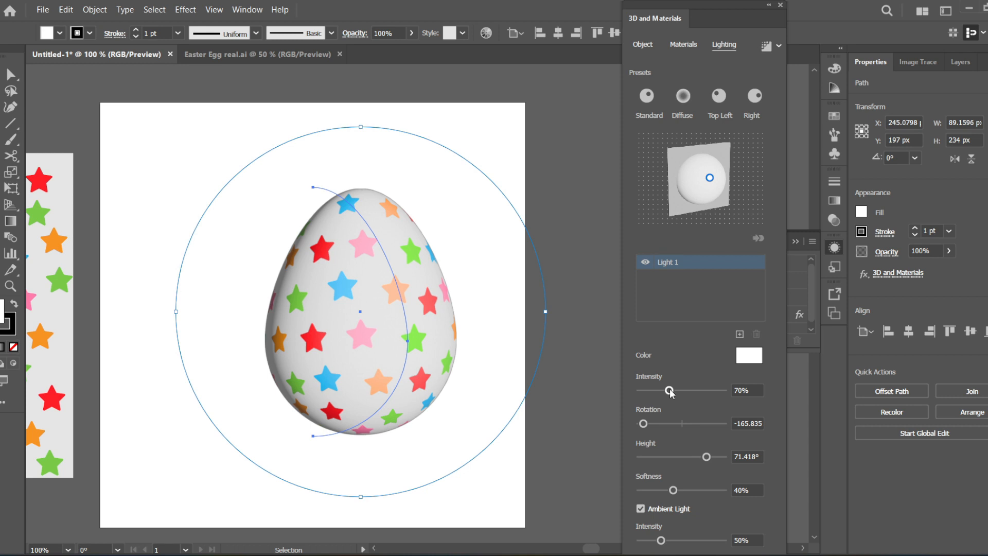
drag(670, 391, 647, 392)
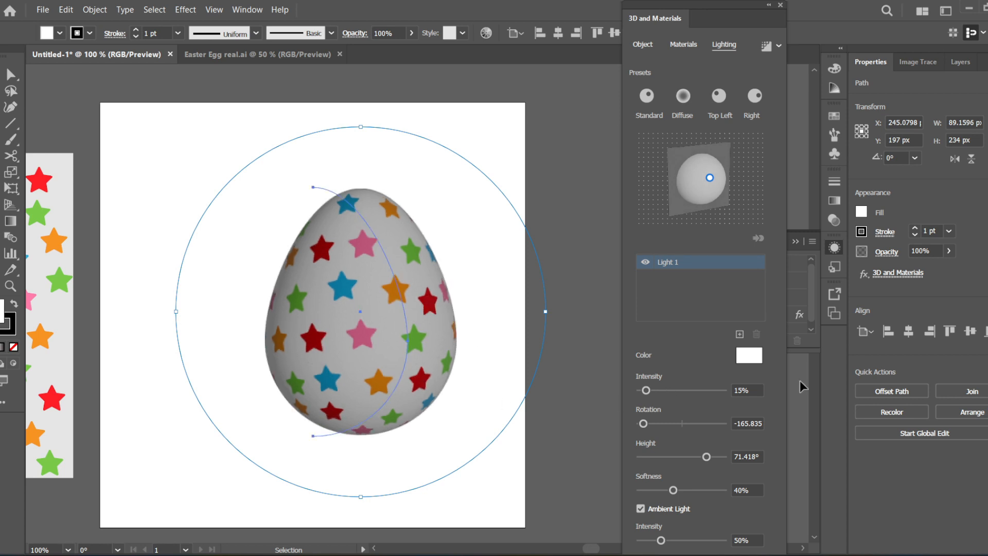
click(665, 390)
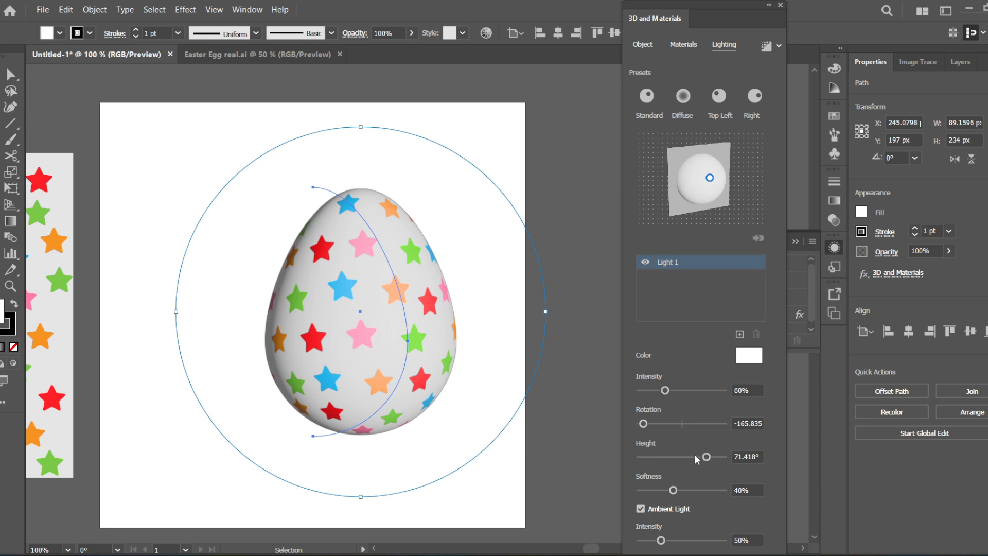
click(676, 457)
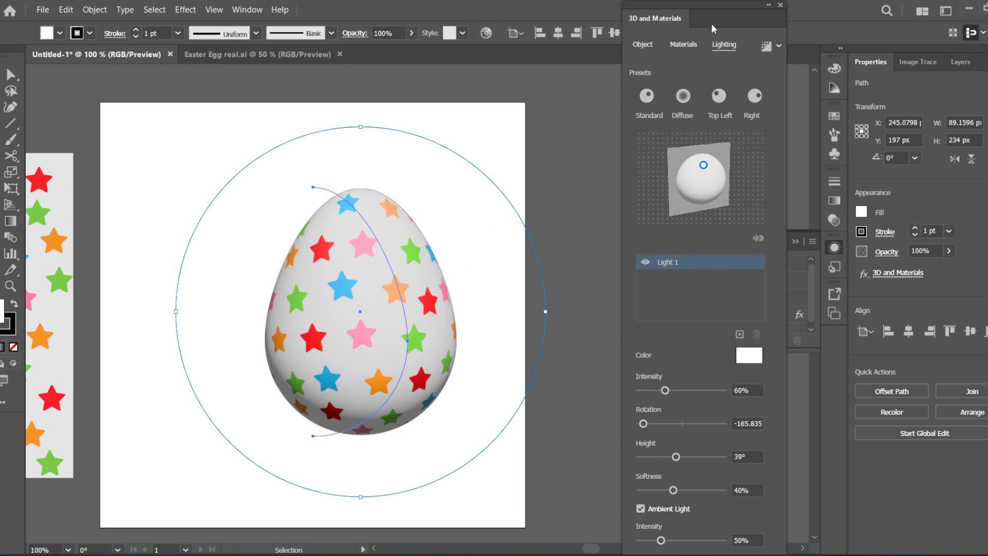
click(780, 7)
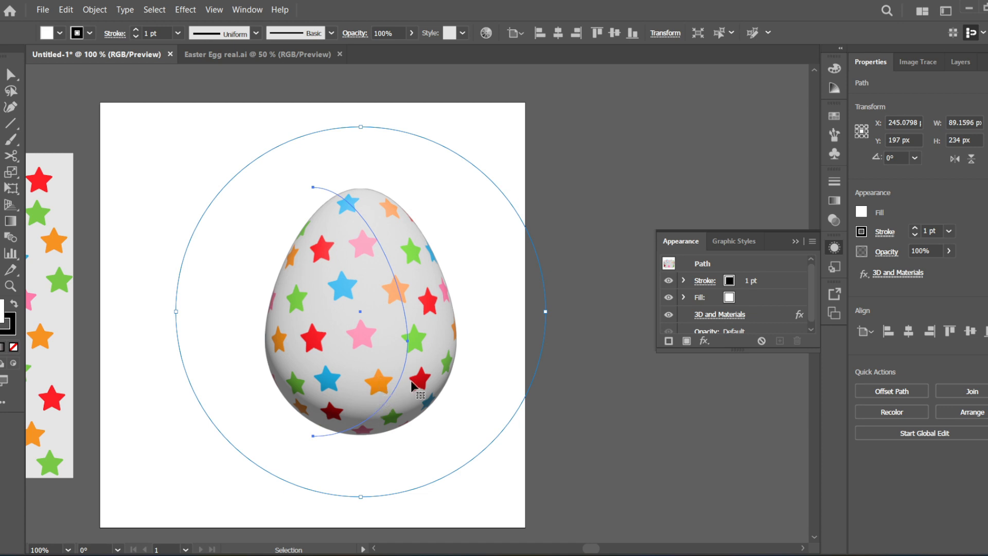
scroll(431, 359, down, 1)
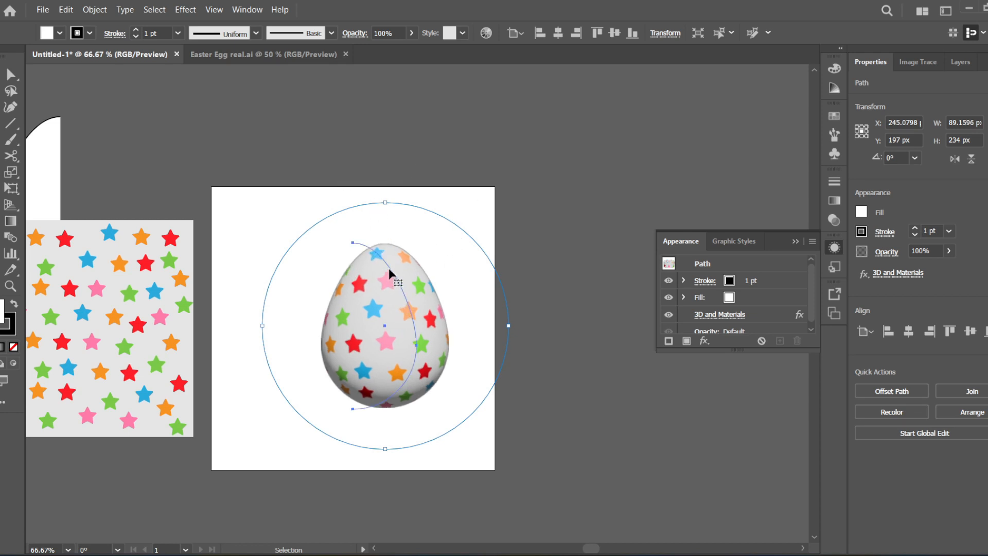
key(a)
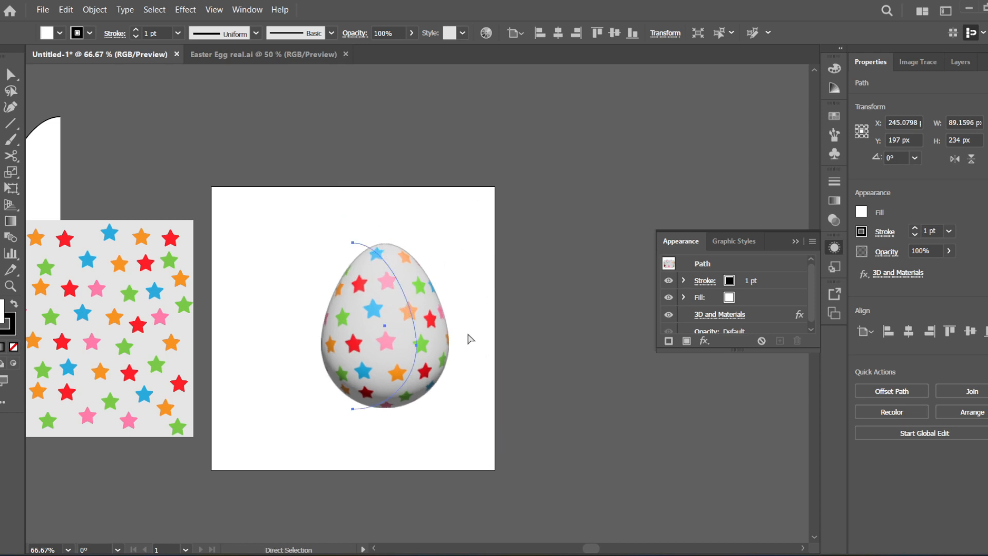
key(v)
key(a)
key(v)
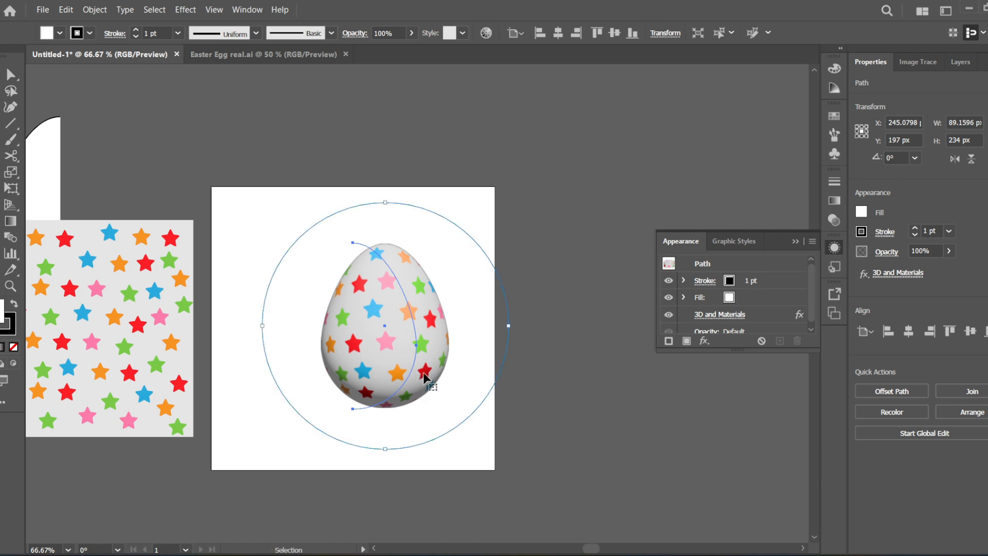
key(a)
key(v)
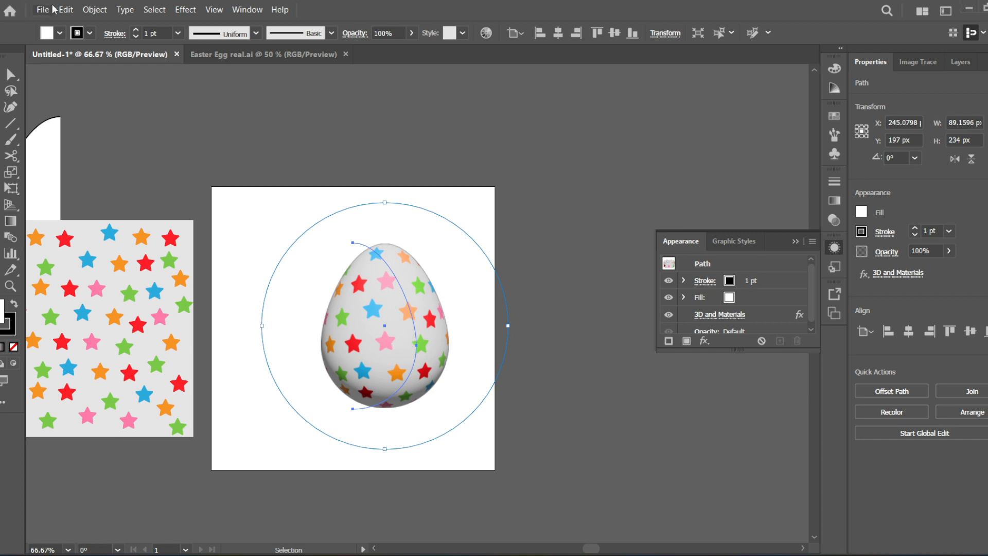
- Expand the appearance of the 3D egg and scale the resulting artwork down to about 95 × 122 px
click(95, 10)
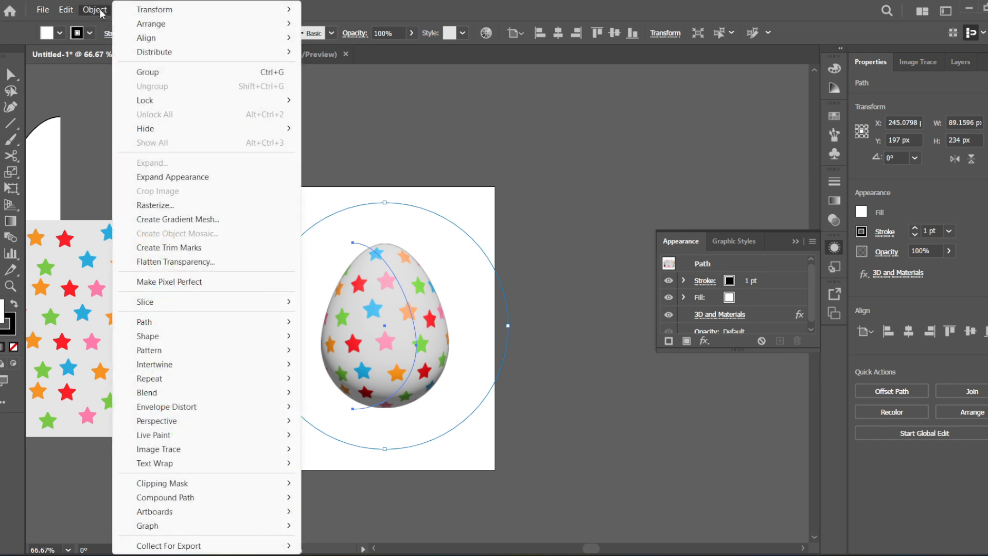
click(187, 180)
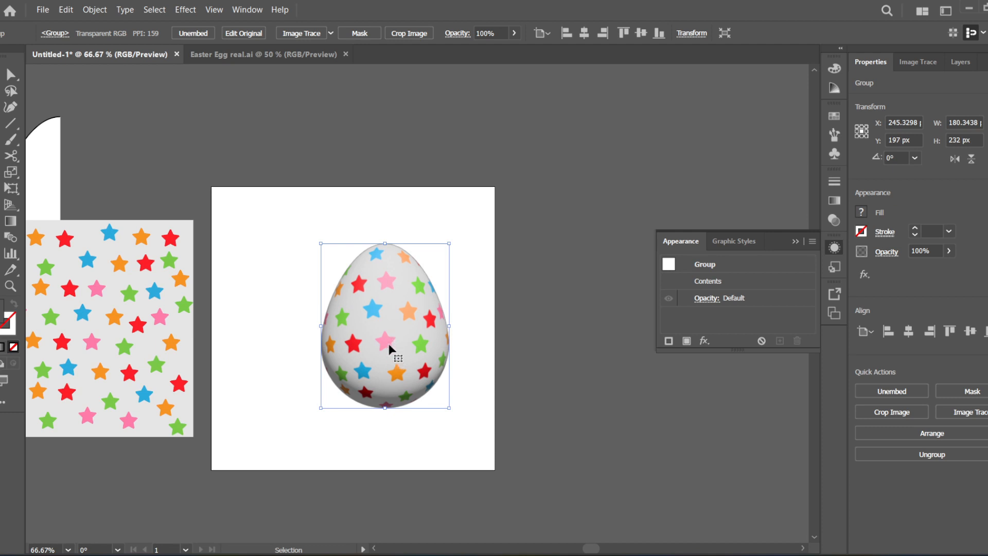
drag(385, 354, 398, 335)
drag(473, 250, 467, 273)
drag(393, 366, 311, 360)
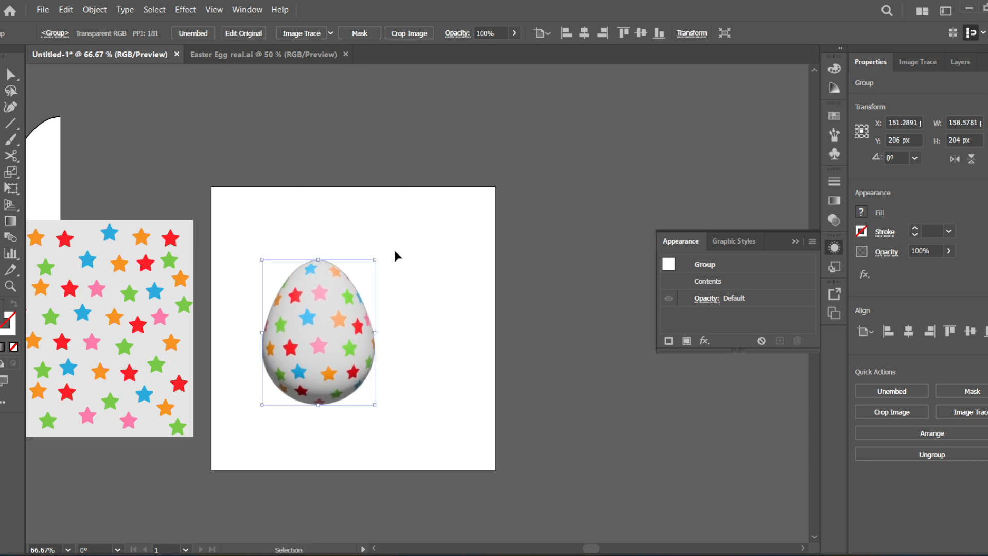
drag(376, 259, 333, 317)
- Place a copy of the egg to the right of the original and tilt the copy by about 22.7°
drag(313, 374, 367, 356)
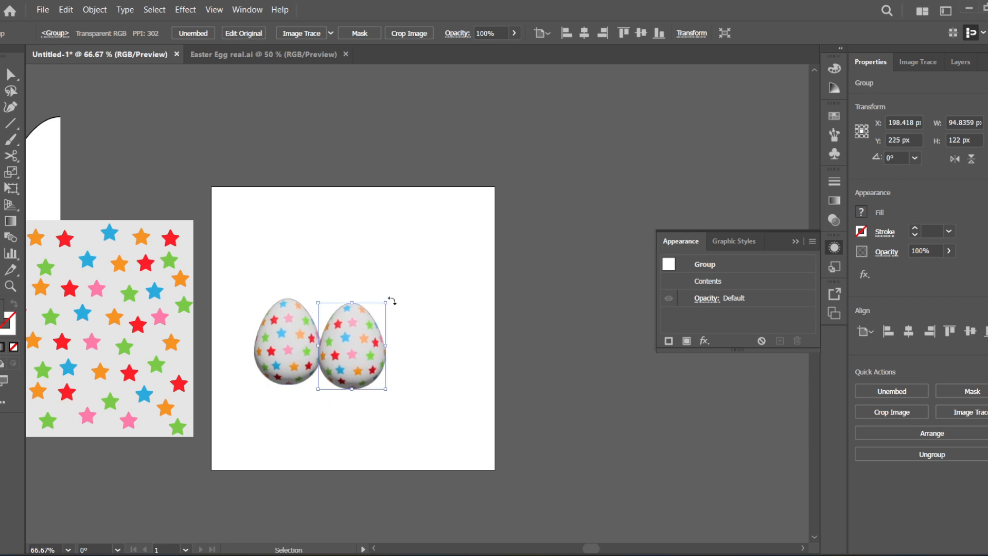
drag(391, 298, 366, 296)
drag(353, 351, 346, 342)
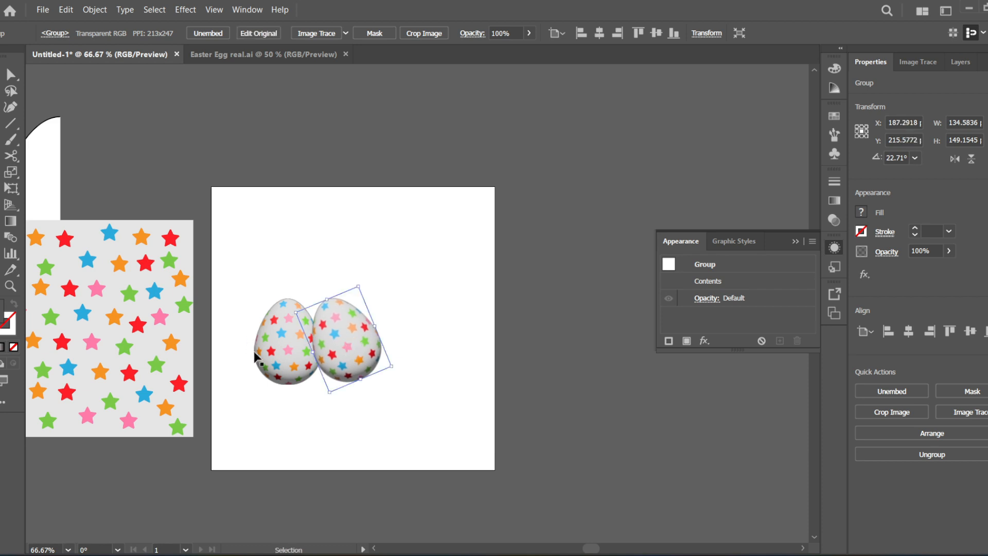
- Send the tilted egg to the back and shift the upright egg so it partly overlaps the tilted one
click(276, 351)
click(346, 334)
right_click(348, 334)
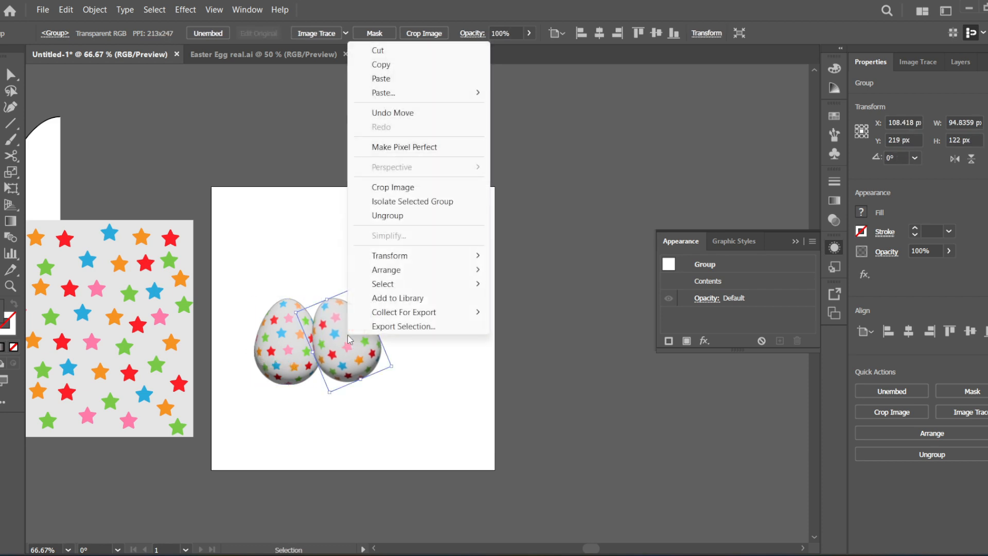
mouse_move(417, 273)
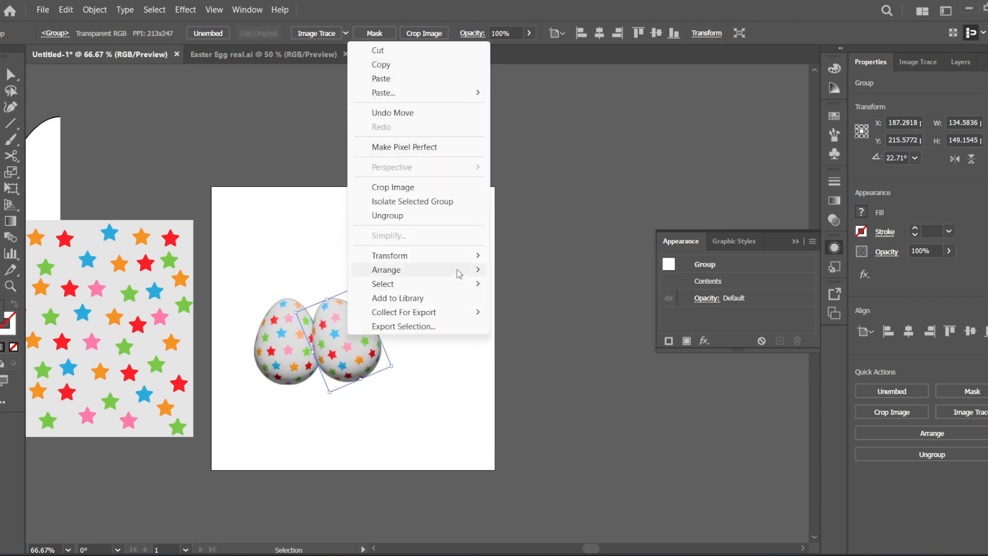
mouse_move(455, 267)
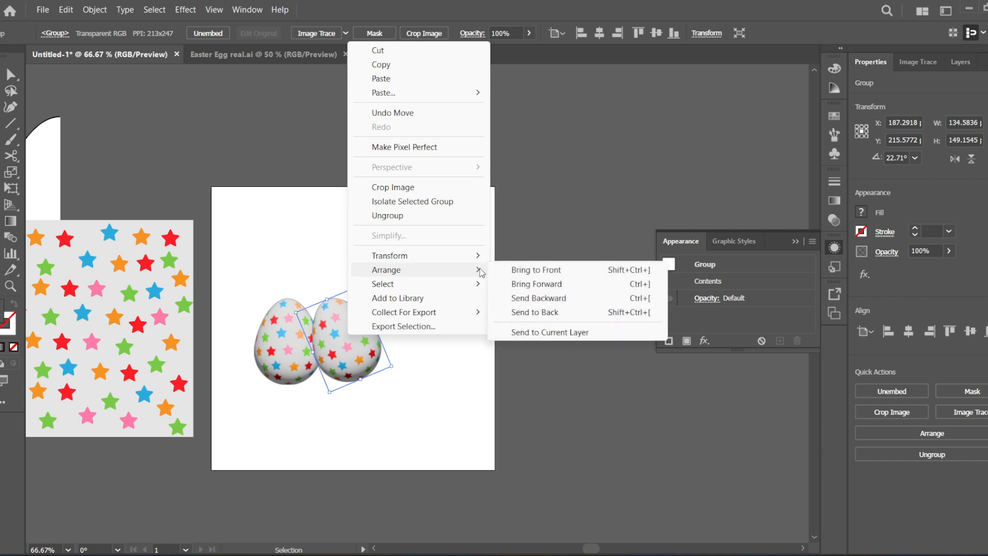
click(550, 313)
drag(281, 360, 291, 359)
click(396, 338)
- Place a copy of the tilted egg on the upright egg's other side, rotated to about 338.3°, and centre all three eggs on the artboard
click(356, 343)
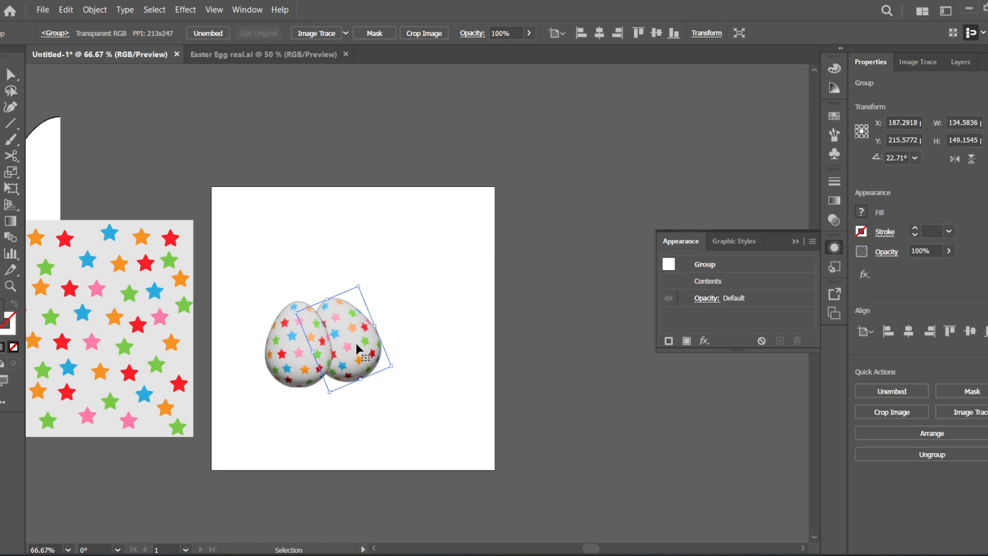
drag(357, 343, 250, 346)
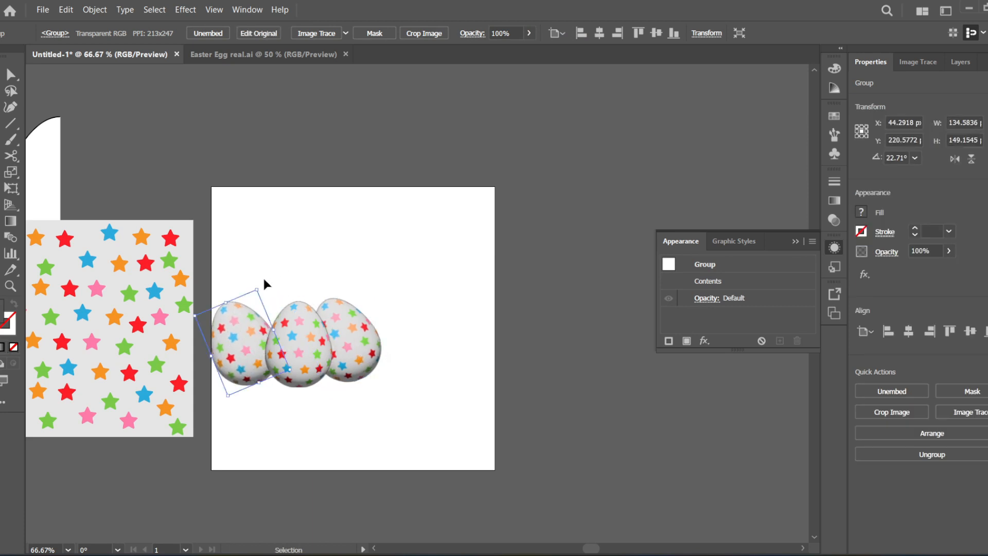
drag(264, 283, 267, 352)
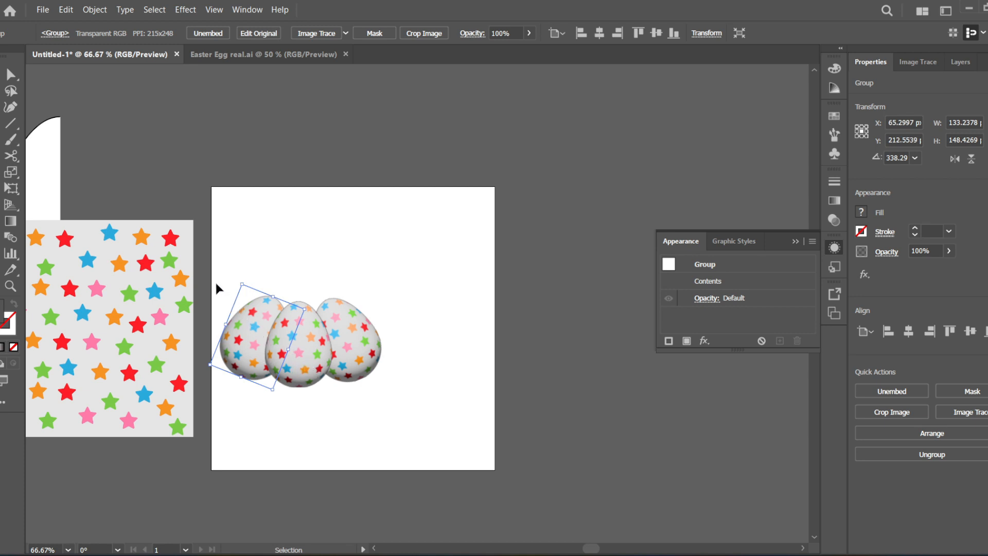
drag(218, 272, 456, 387)
drag(322, 351, 377, 349)
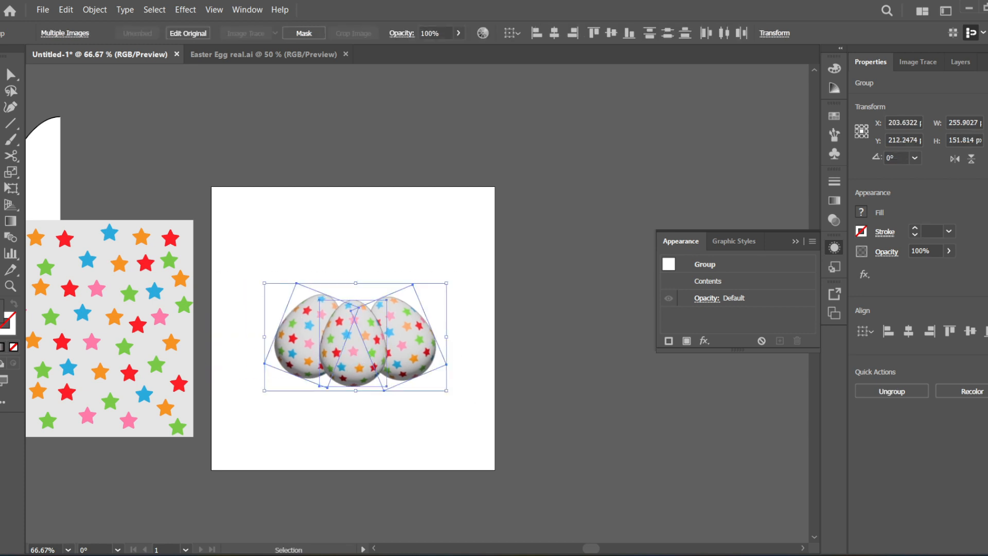
- Draw a flat ellipse of about 282 × 12 px across the base of the three eggs
click(2, 135)
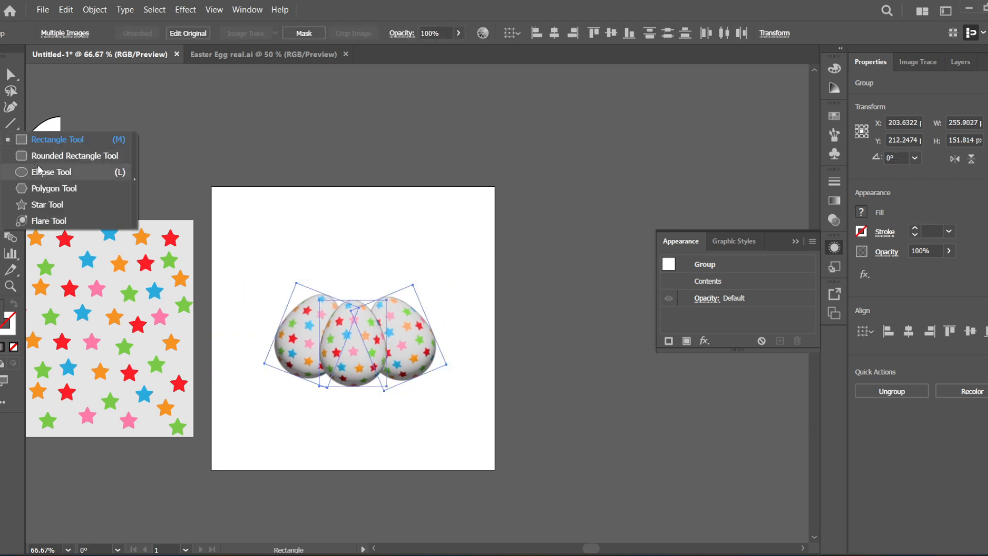
click(38, 167)
drag(258, 377, 458, 385)
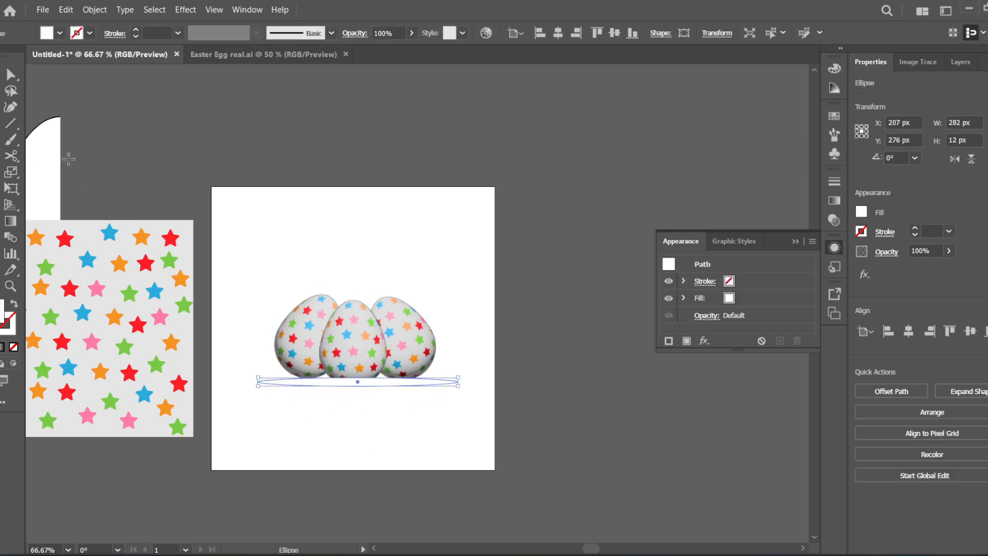
key(v)
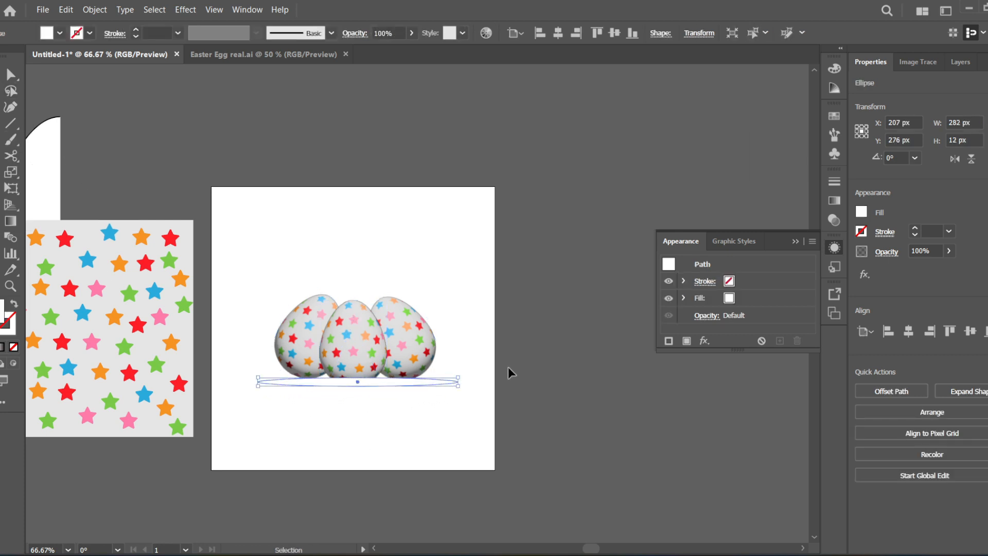
right_click(383, 380)
mouse_move(496, 320)
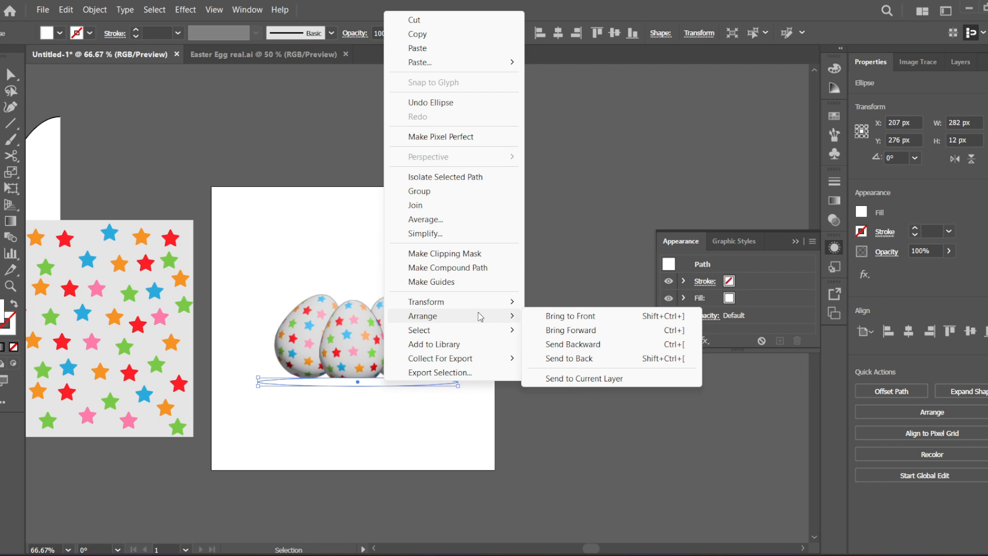
click(349, 380)
click(380, 379)
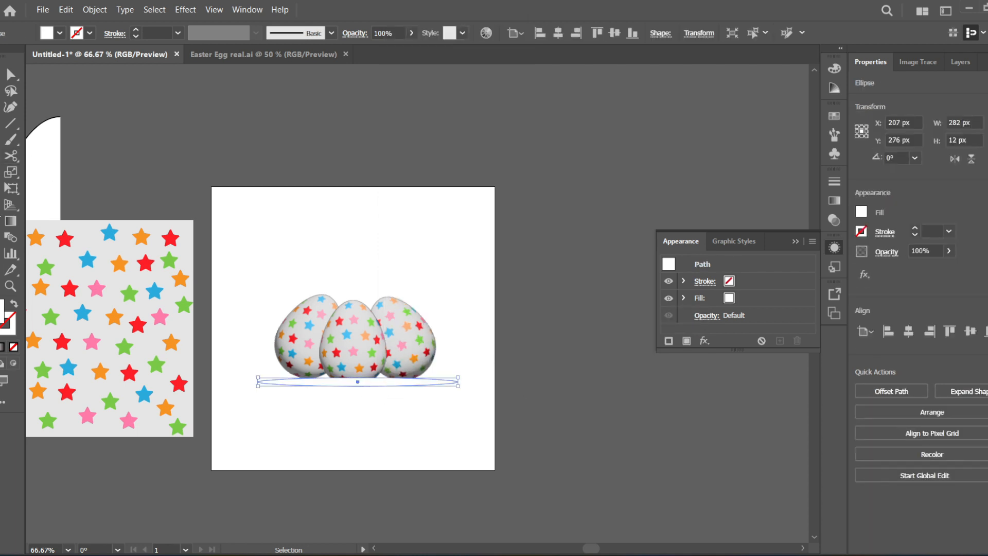
- Fill the ellipse with a flattened radial gradient running from black at the centre to white at the edge
click(834, 200)
click(739, 295)
click(748, 196)
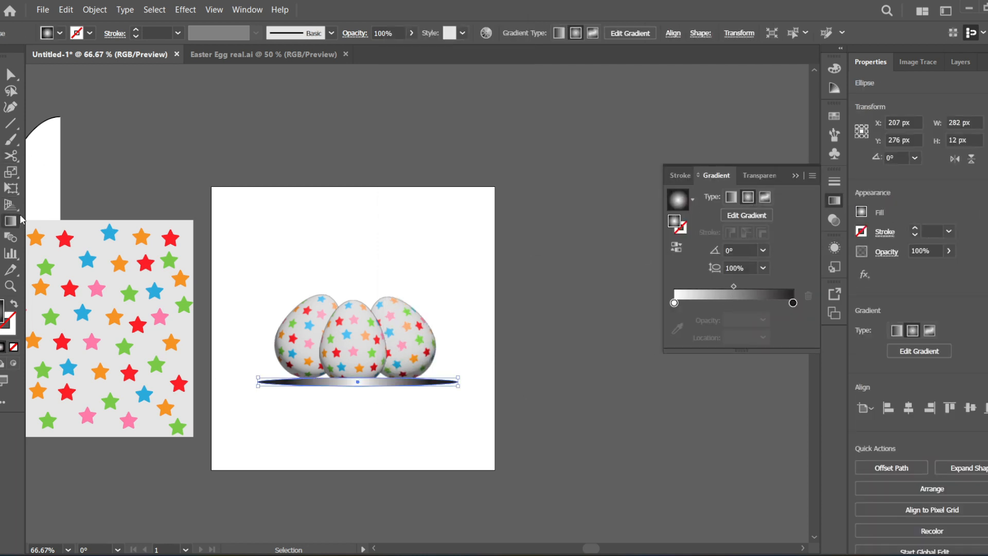
click(676, 247)
click(10, 220)
drag(358, 309, 361, 403)
- Send the shadow ellipse behind the eggs and widen it on both sides to 448 px
click(10, 74)
right_click(389, 382)
mouse_move(412, 315)
click(557, 360)
scroll(355, 388, up, 2)
drag(136, 384, 2, 384)
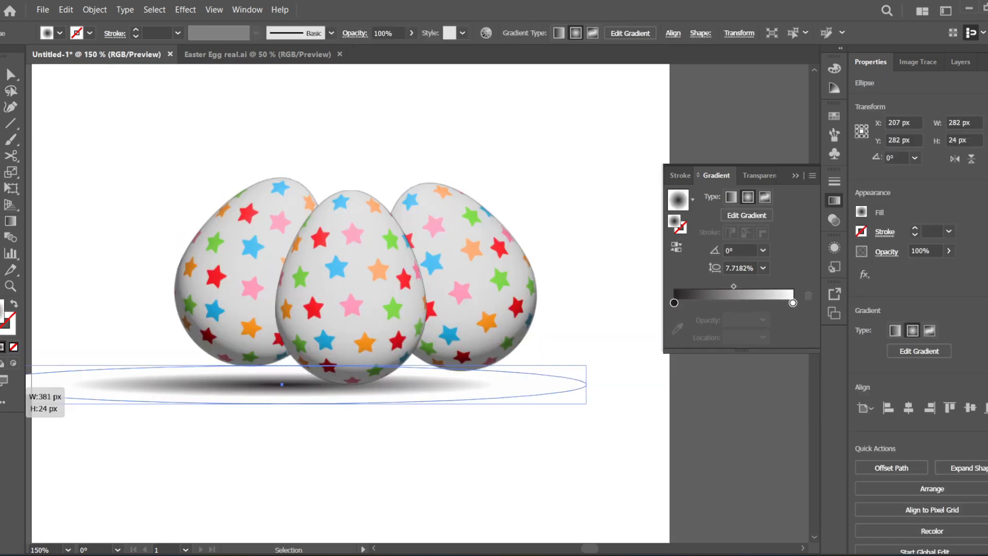
drag(596, 385, 692, 384)
- Lower the two tilted side eggs so their bases line up with the middle egg's base
drag(478, 288, 481, 306)
drag(268, 273, 263, 293)
- Set the opacity of the white end stop in the shadow ellipse's gradient to 0%
click(355, 393)
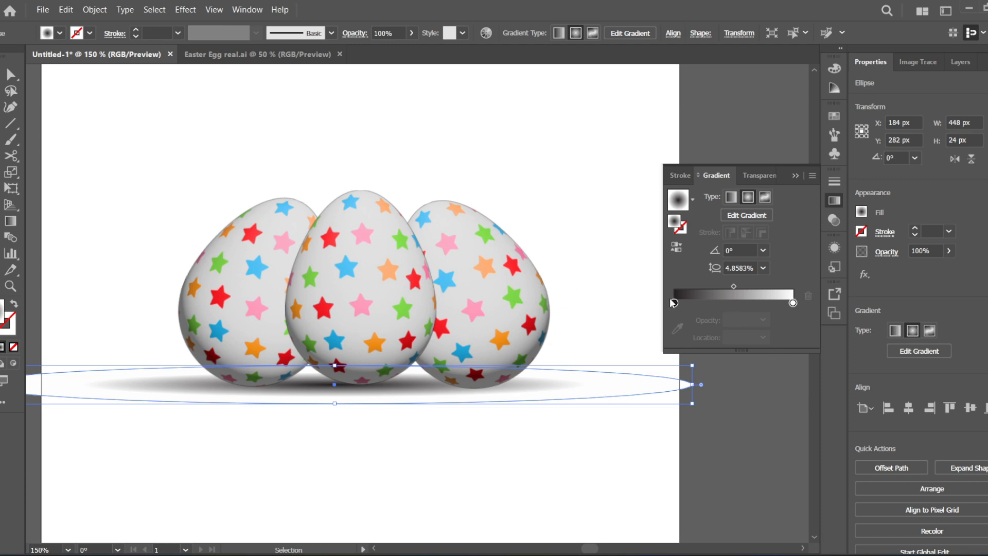
click(674, 303)
click(792, 303)
click(763, 319)
click(777, 336)
- Make a smaller copy of the shadow, about 297 × 16 px, under one side egg and duplicate it under the other
drag(340, 383, 263, 385)
drag(616, 404, 496, 399)
drag(278, 389, 492, 390)
- Send the shadow ellipses behind the eggs and nudge the middle egg slightly to the left
right_click(366, 391)
mouse_move(494, 327)
click(538, 369)
drag(367, 390, 371, 392)
right_click(372, 392)
click(540, 370)
click(395, 390)
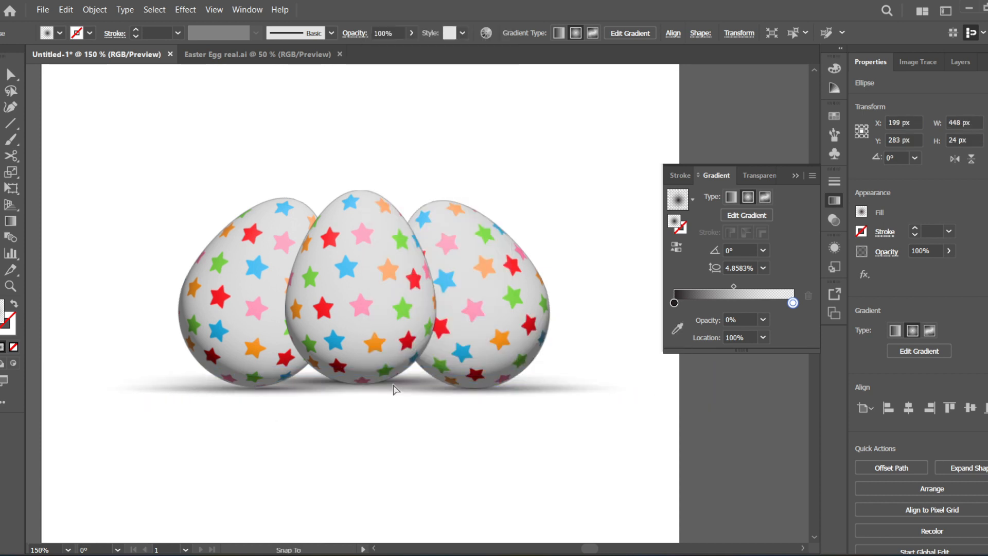
drag(383, 350, 379, 351)
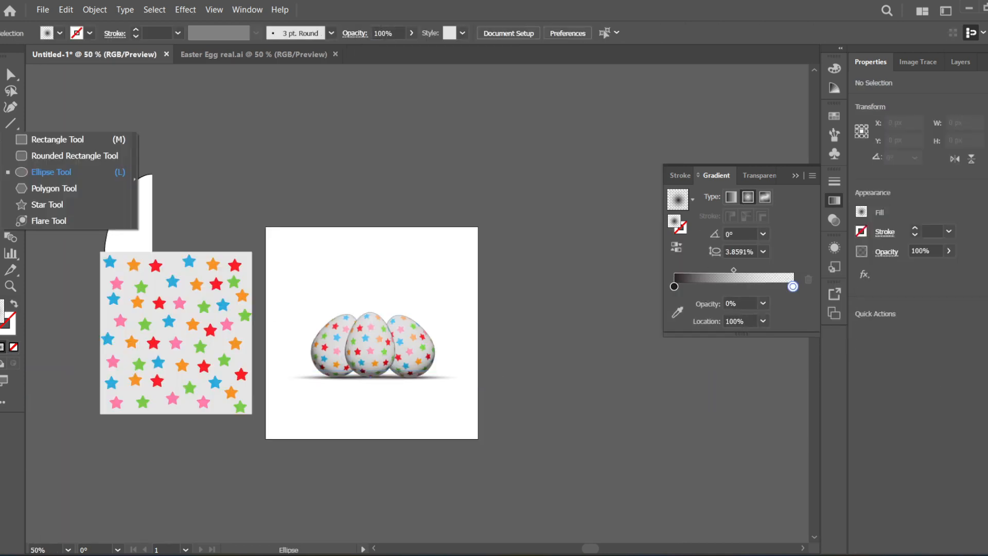
- Draw a 294 × 294 px square on the artboard and give it a fully opaque radial gradient fill with 100% aspect ratio
click(677, 221)
click(763, 268)
click(763, 320)
click(778, 486)
- Colour the square's outer gradient stop purple (C 72.94, M 81.57) and the inner stop lighter purple, and send the square behind the eggs
double_click(792, 303)
drag(679, 356, 730, 356)
drag(679, 373, 737, 373)
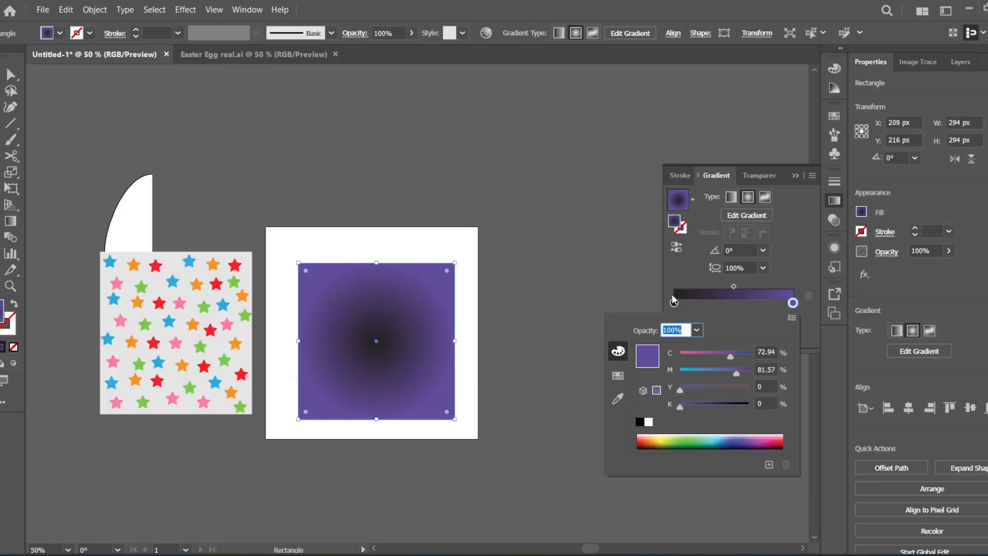
double_click(674, 302)
right_click(419, 360)
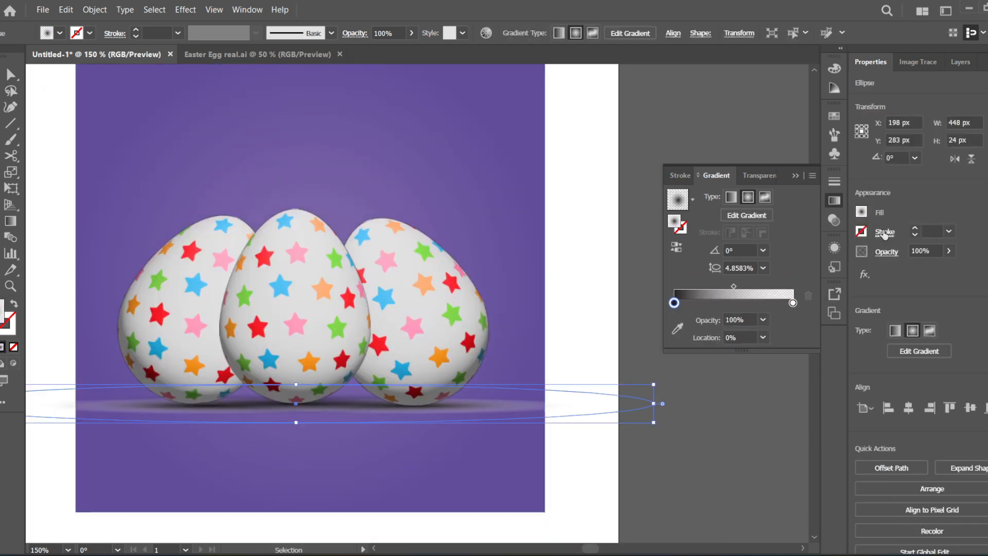
- Change the wide shadow ellipse's blending mode so it darkens the purple background, and send it backward in the stacking order
click(778, 276)
click(777, 404)
right_click(516, 403)
click(687, 371)
- Change the blending mode of the small shadow ellipse under the right-hand egg so it darkens the purple background
click(536, 407)
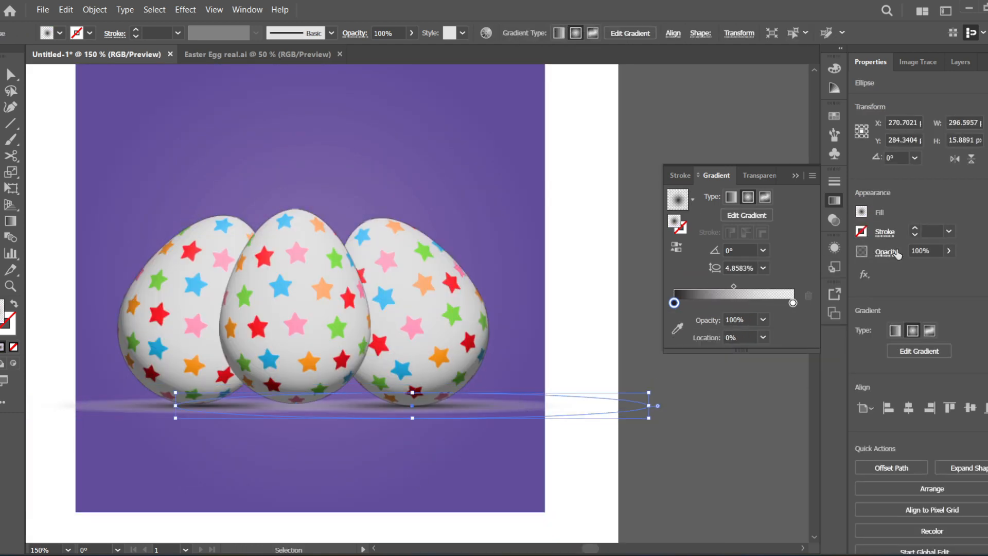
click(890, 253)
click(778, 276)
click(777, 325)
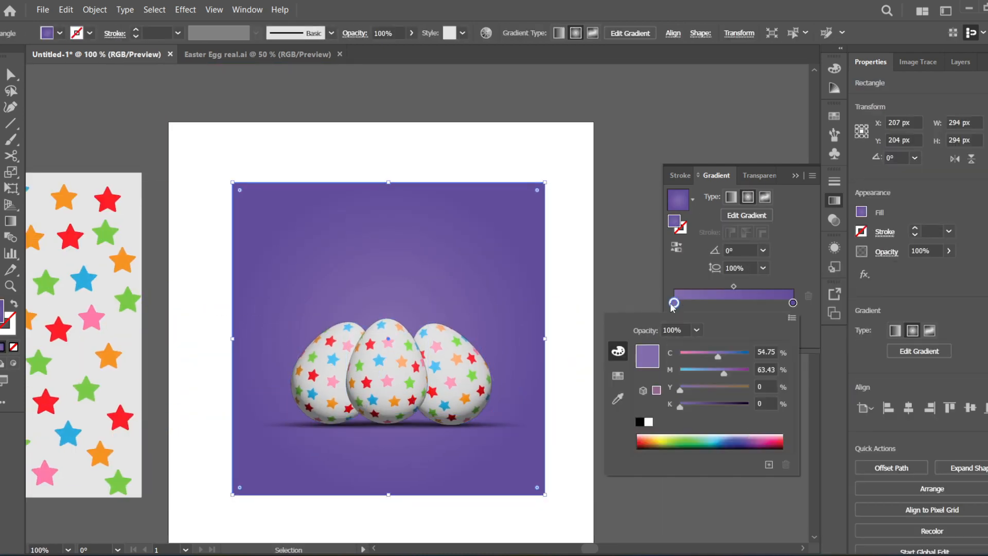
- Recolour the square's radial gradient to a much darker, deep purple outer stop and a pinkish-purple inner stop
double_click(793, 303)
drag(737, 373, 748, 374)
drag(693, 406, 712, 405)
- Rotate the right-hand egg slightly counter-clockwise so it stands a little more upright
click(452, 371)
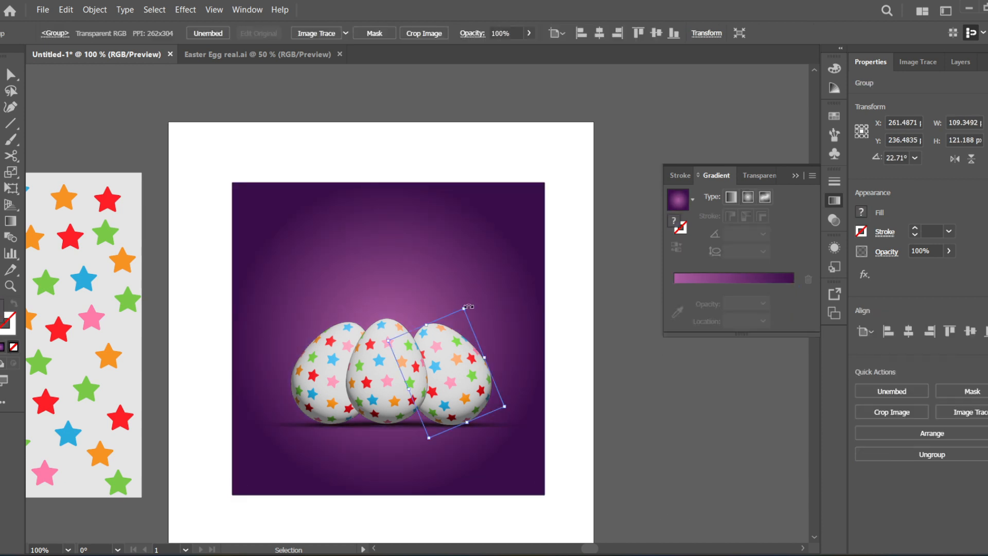
drag(468, 305, 447, 304)
click(330, 374)
scroll(350, 383, up, 2)
click(1, 140)
click(40, 170)
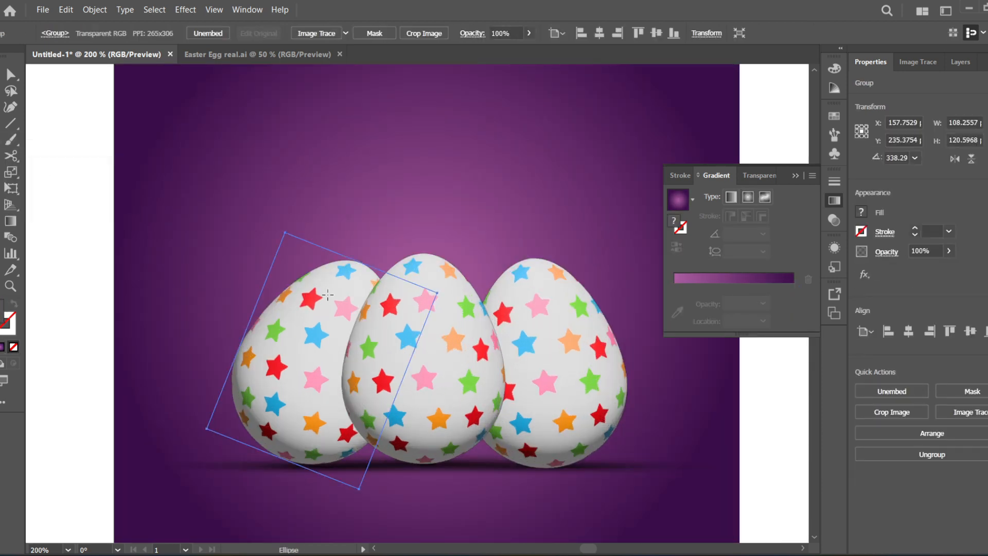
click(1, 75)
drag(626, 464, 349, 344)
key(ctrl+z)
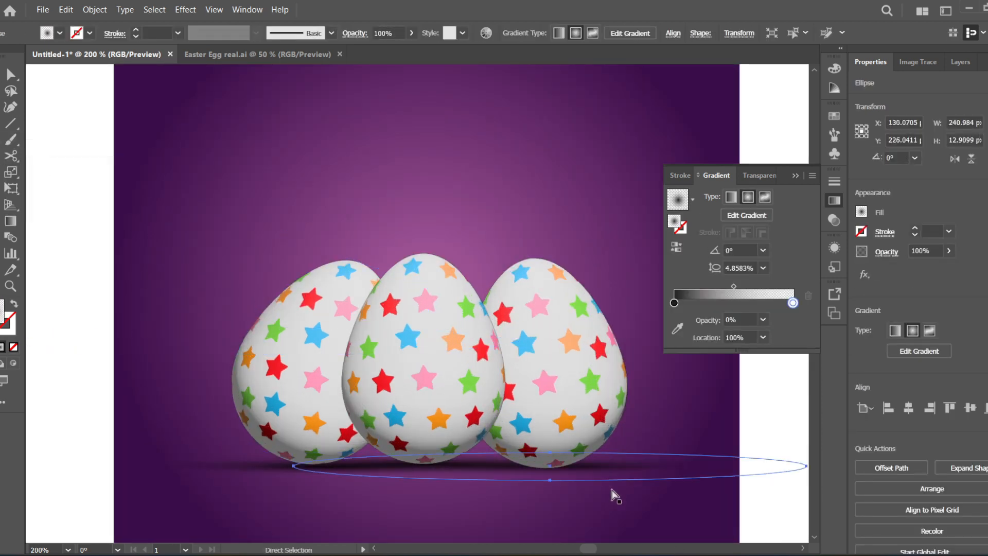
- Copy a ground shadow ellipse onto the left egg, make it taller and narrower, and bring it in front of the eggs
drag(626, 465, 293, 327)
drag(322, 343, 335, 447)
drag(577, 381, 286, 359)
right_click(347, 360)
mouse_move(462, 490)
click(515, 490)
- Stretch the new shadow to about 79 × 155 px, tilt it about 14.5° along the left egg, and set its gradient midpoint to about 76.8%
drag(342, 292, 356, 232)
drag(342, 425, 342, 487)
drag(398, 360, 411, 359)
drag(733, 286, 766, 287)
drag(422, 223, 453, 246)
drag(378, 497, 379, 555)
drag(360, 370, 371, 355)
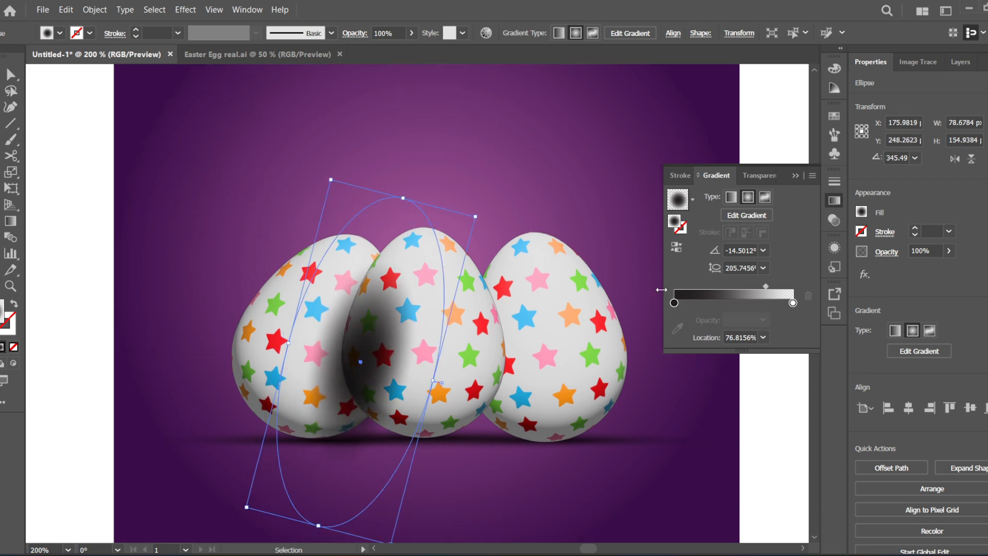
- Bring the middle egg in front of the new shadow and lower the shadow's opacity to 76%
click(478, 328)
right_click(480, 327)
mouse_move(574, 277)
click(667, 263)
click(343, 394)
click(949, 252)
mouse_move(949, 267)
mouse_down()
mouse_move(923, 268)
mouse_move(933, 268)
mouse_up()
- Copy the tilted shadow onto the right-hand egg, then shrink, rotate and move it to sit along the middle egg's edge
drag(330, 391, 477, 384)
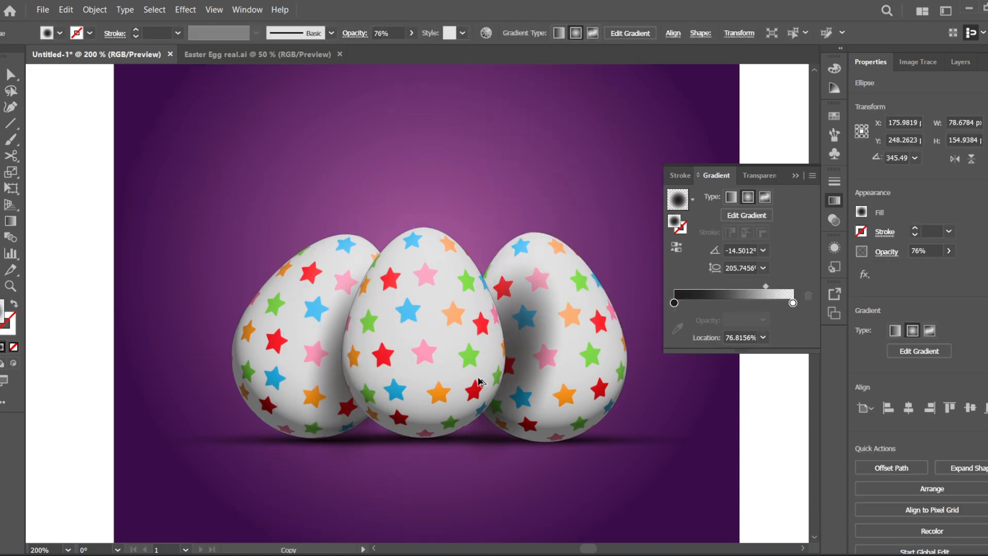
drag(624, 211, 525, 170)
drag(517, 396, 496, 418)
drag(611, 511, 560, 457)
drag(508, 403, 510, 411)
drag(500, 270, 520, 274)
drag(514, 397, 548, 376)
- Lower the opacity of the right-hand egg's shadow, set the left egg's shadow opacity to 44%, and deselect everything
click(949, 251)
mouse_move(934, 268)
mouse_down()
mouse_move(908, 267)
mouse_move(919, 267)
mouse_up()
click(336, 396)
click(949, 251)
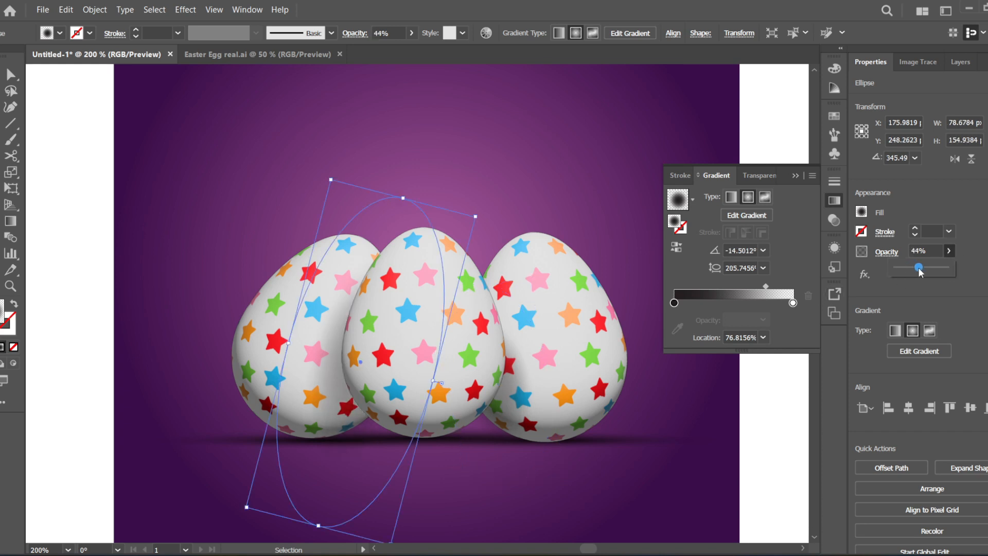
scroll(241, 383, down, 4)
click(456, 362)
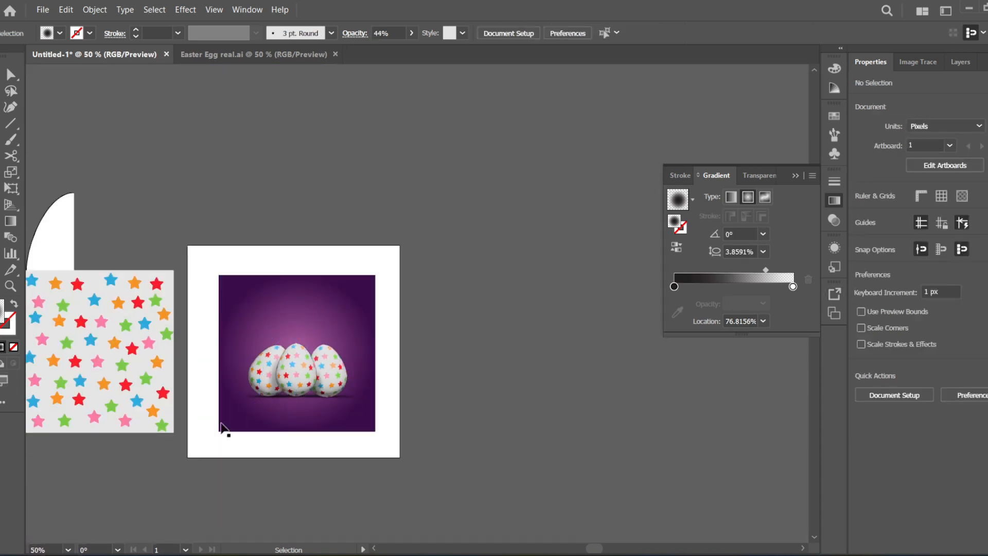
scroll(207, 392, up, 1)
scroll(292, 354, up, 2)
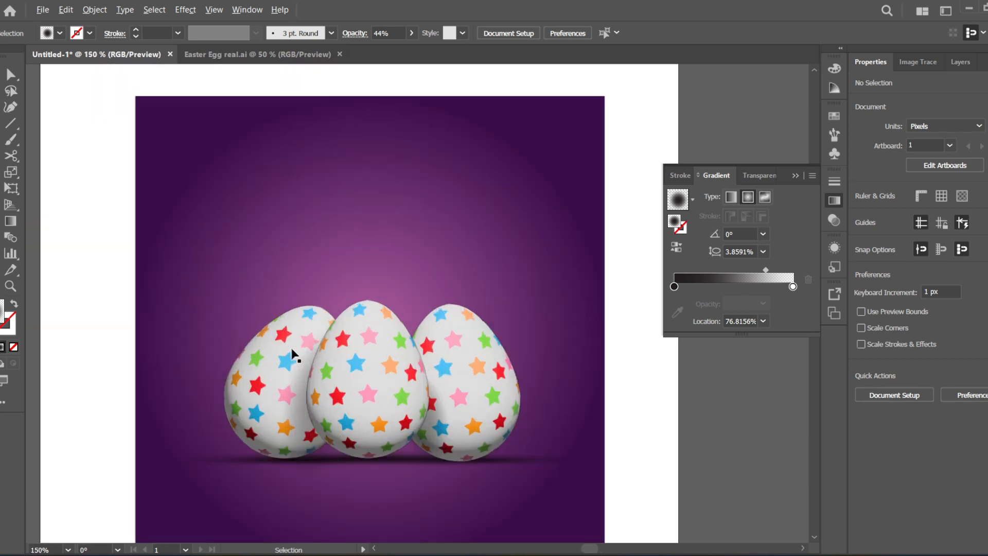
scroll(291, 355, down, 2)
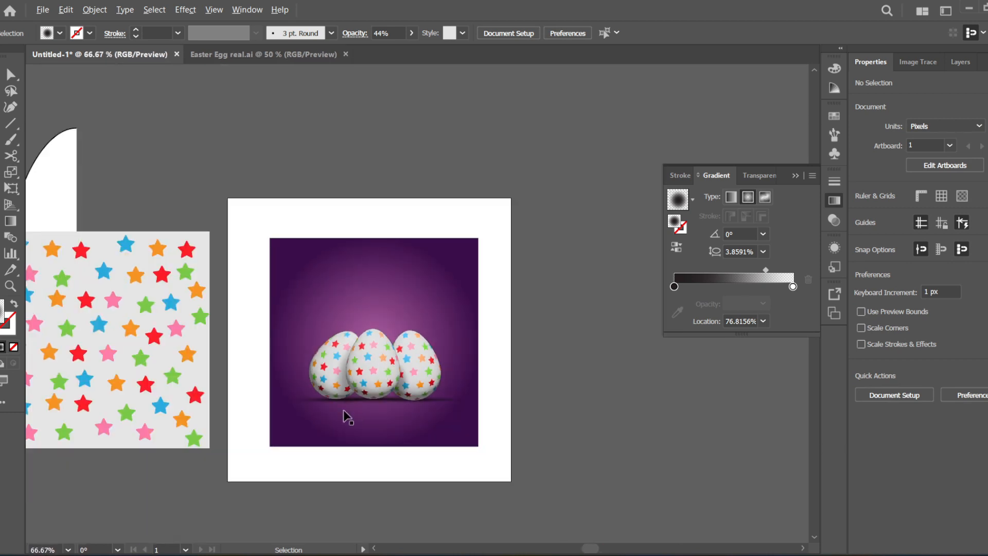
scroll(343, 409, up, 2)
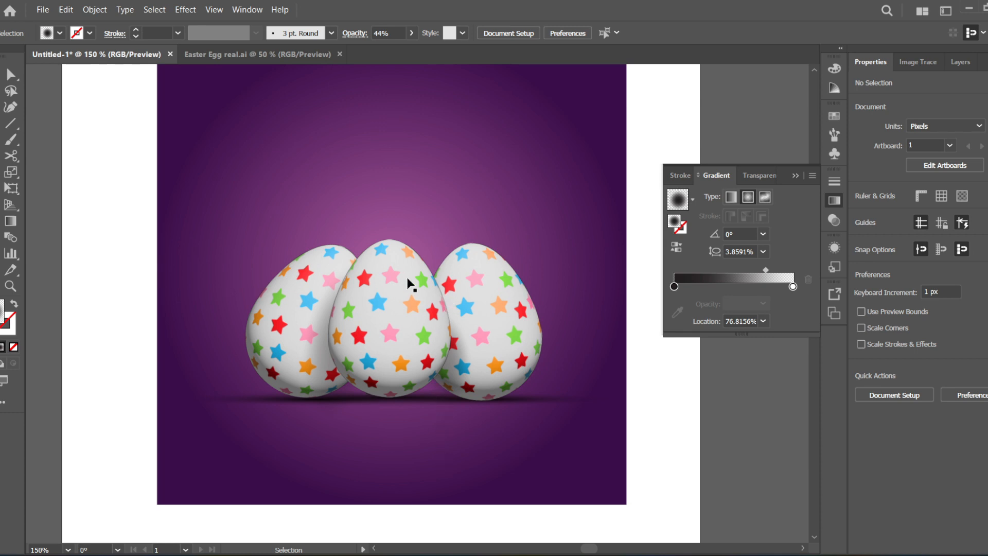
scroll(393, 292, down, 2)
scroll(411, 285, up, 1)
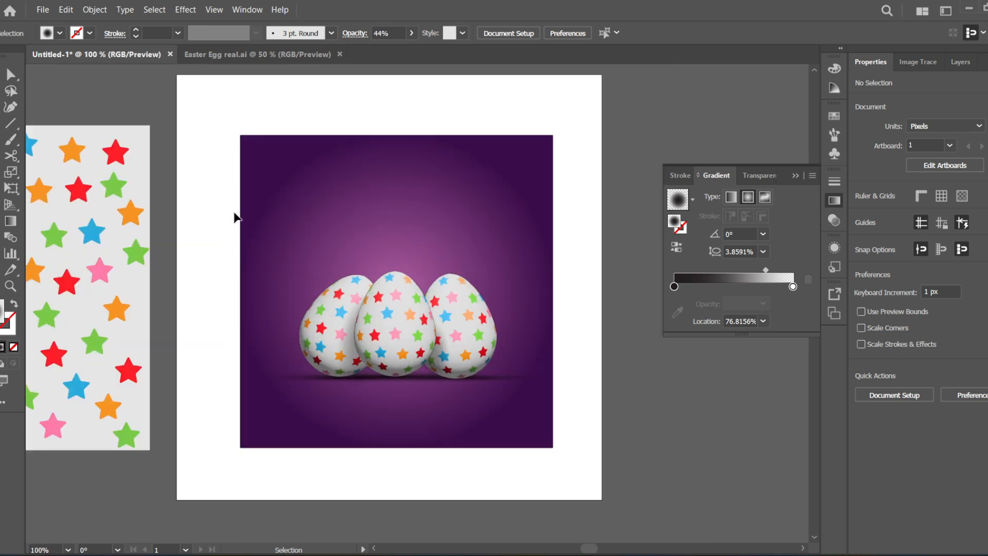